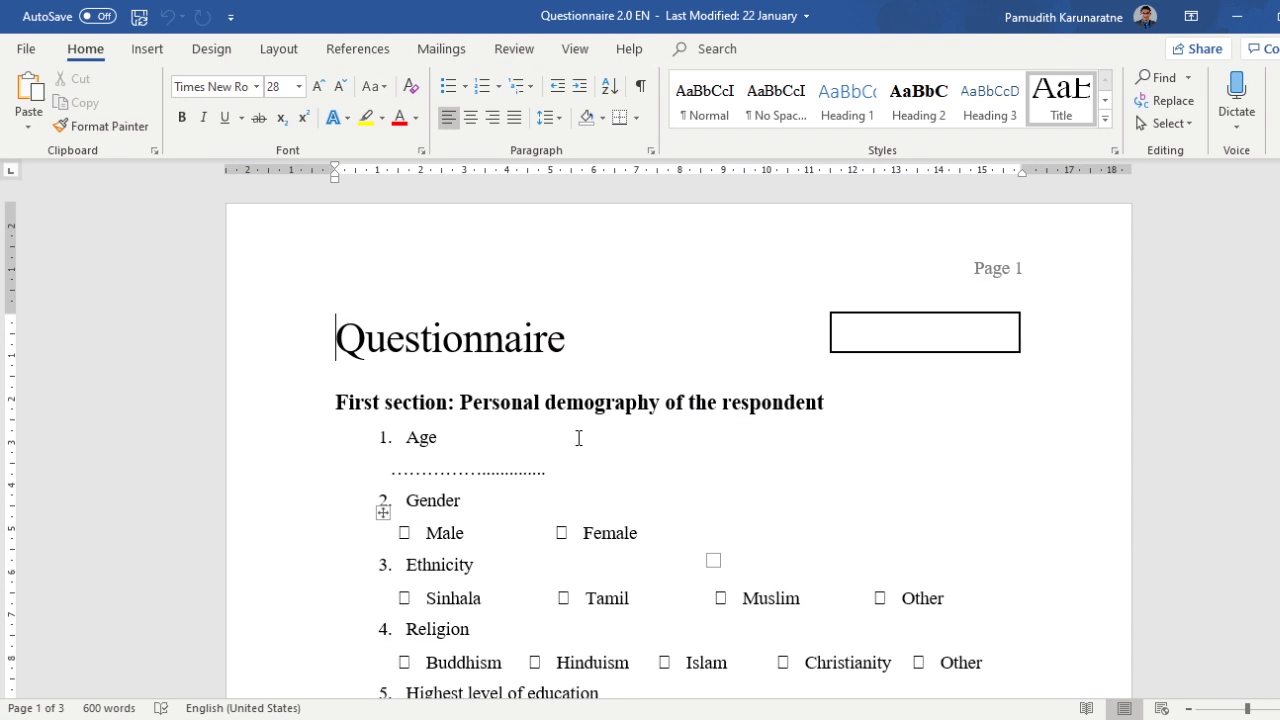
pyautogui.scroll(-2, 577, 445)
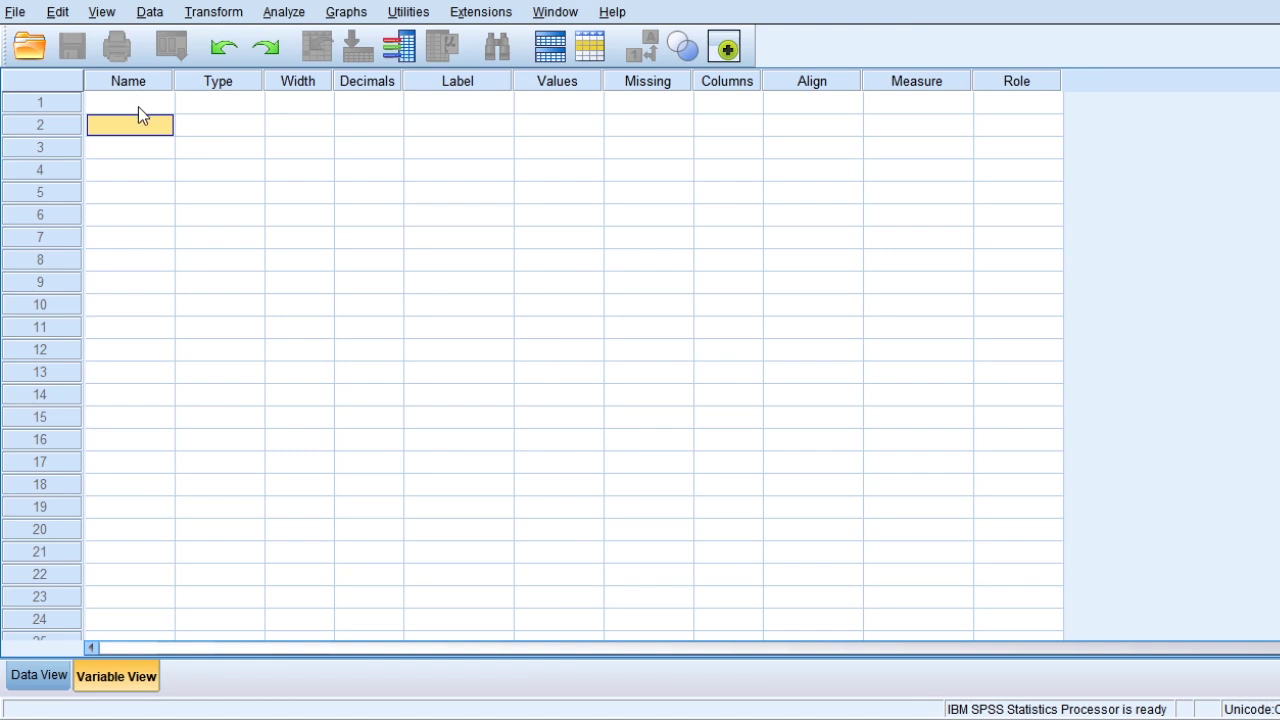
pyautogui.click(139, 108)
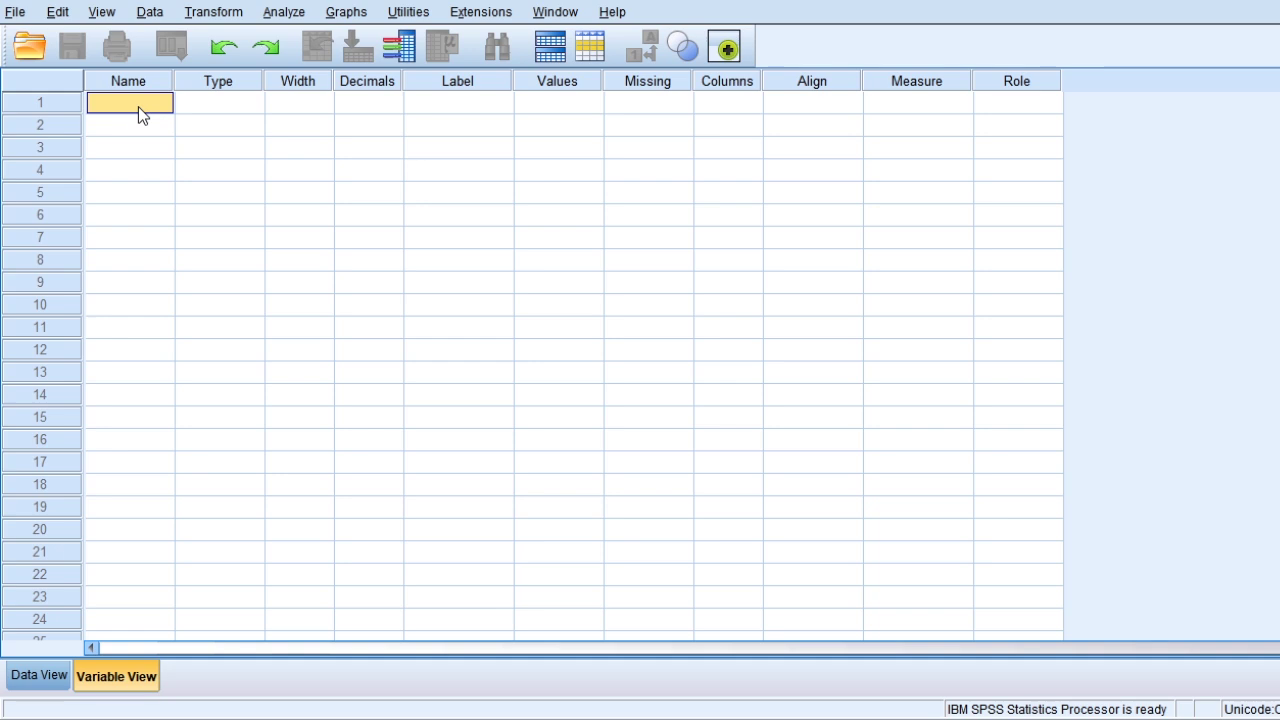
pyautogui.doubleClick(138, 106)
pyautogui.press('Return')
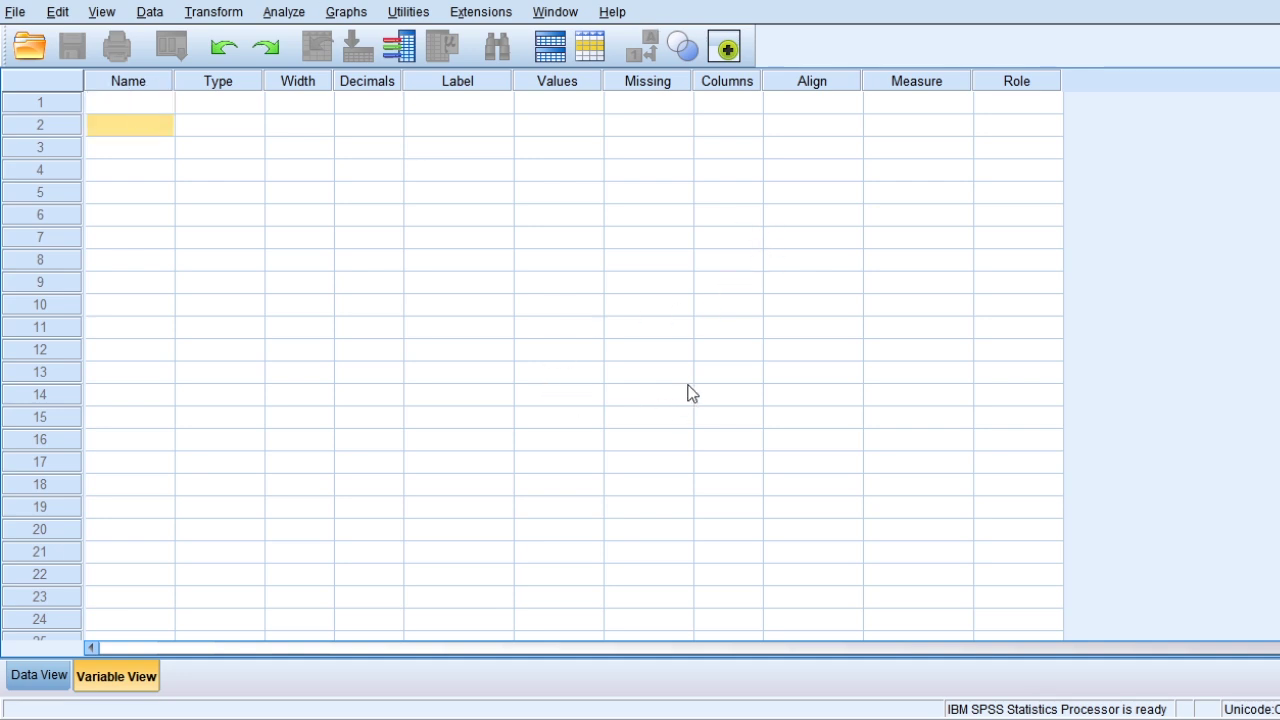
pyautogui.click(122, 102)
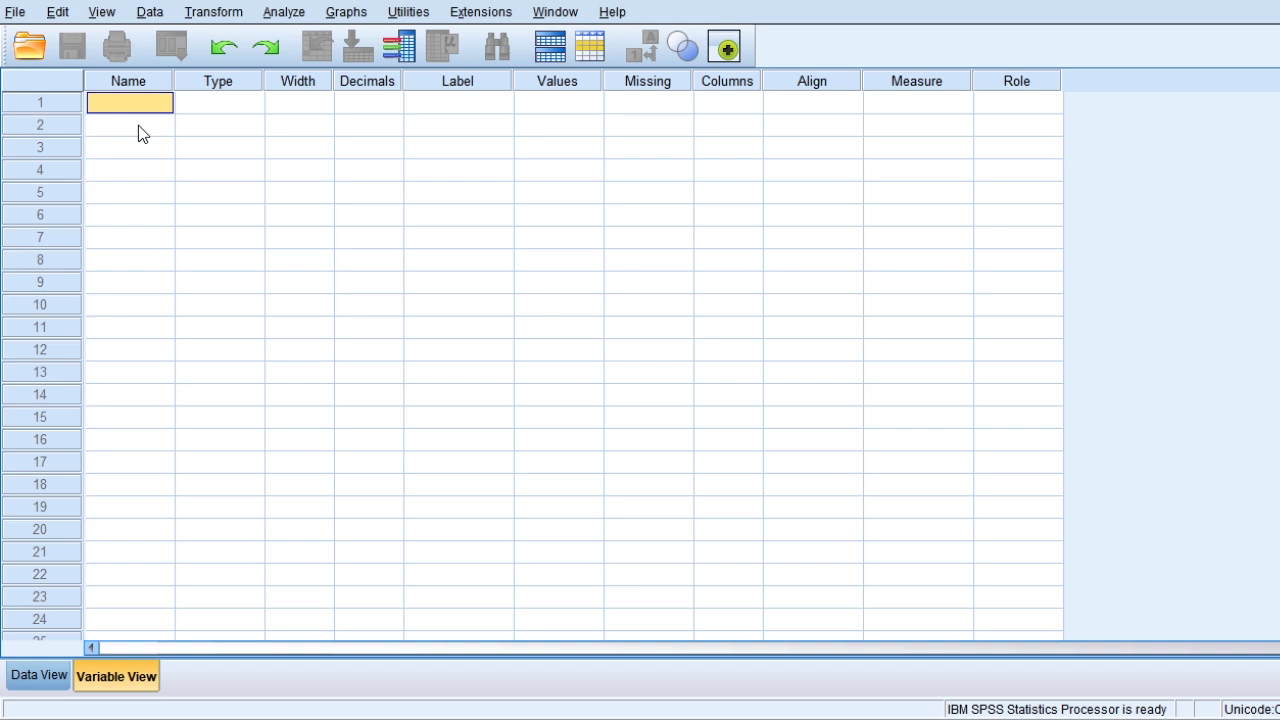
pyautogui.click(138, 125)
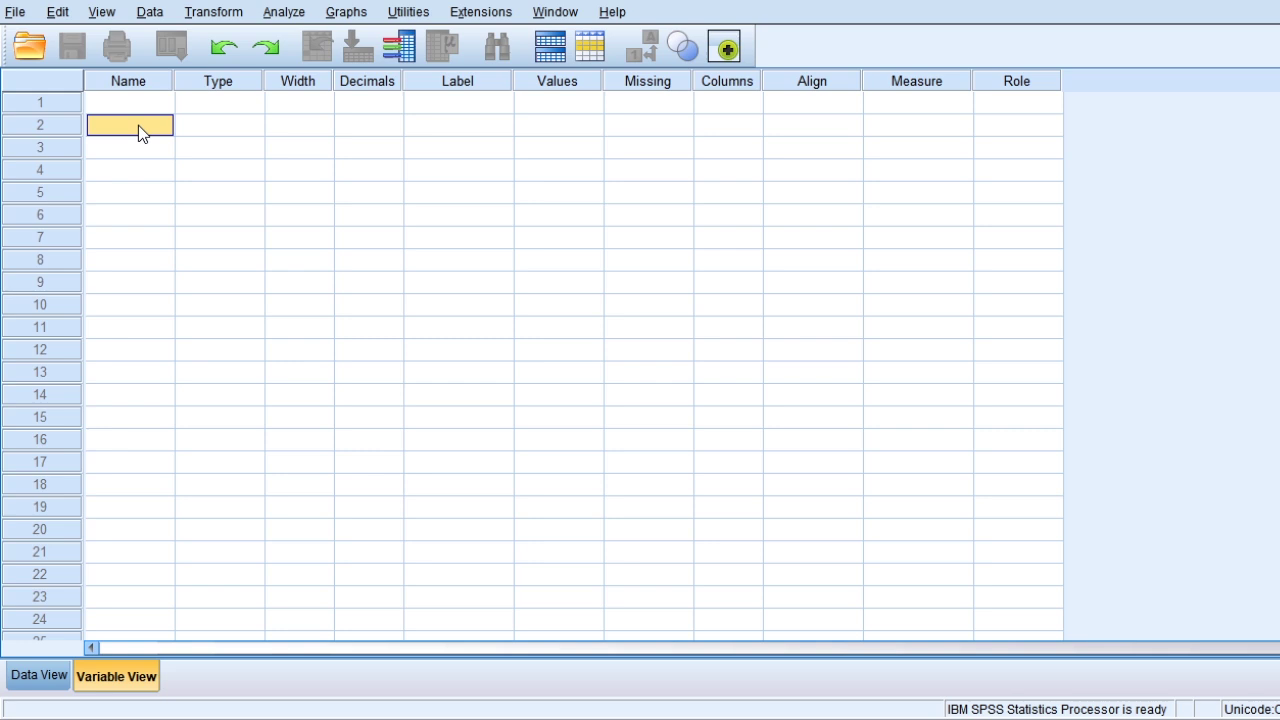
pyautogui.write('AA')
pyautogui.press('BackSpace')
pyautogui.write('1')
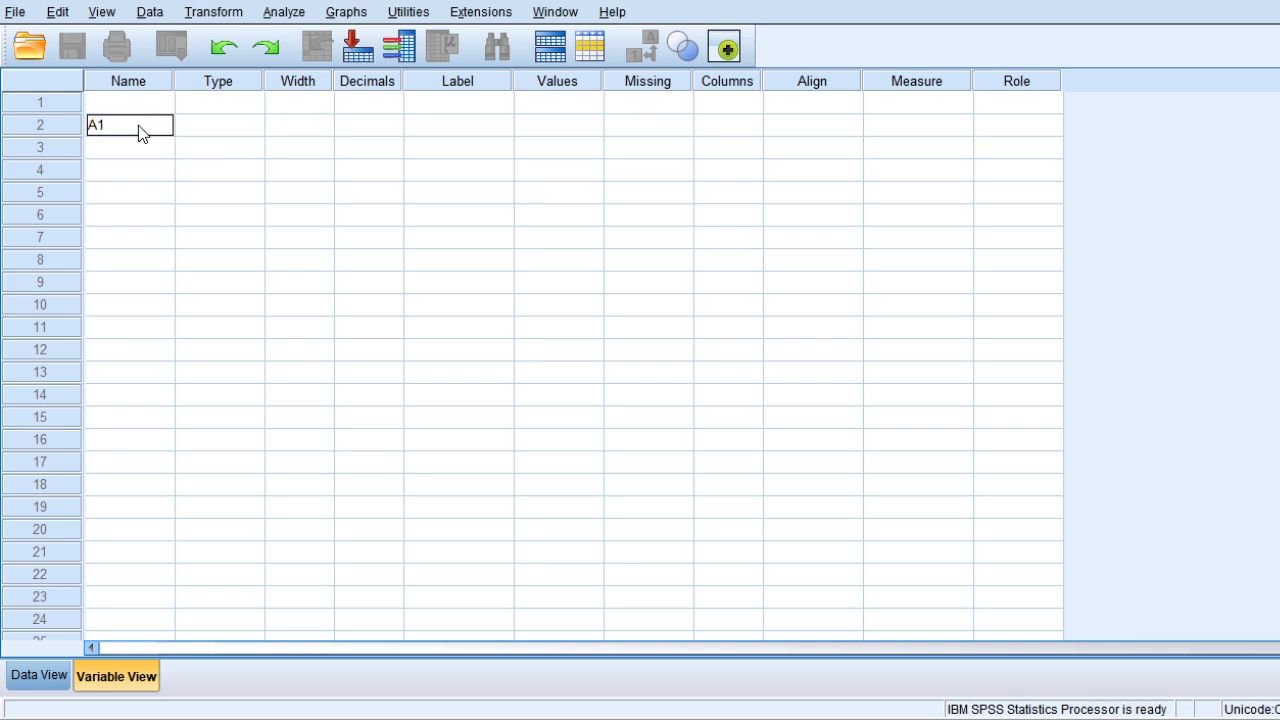
pyautogui.press('Return')
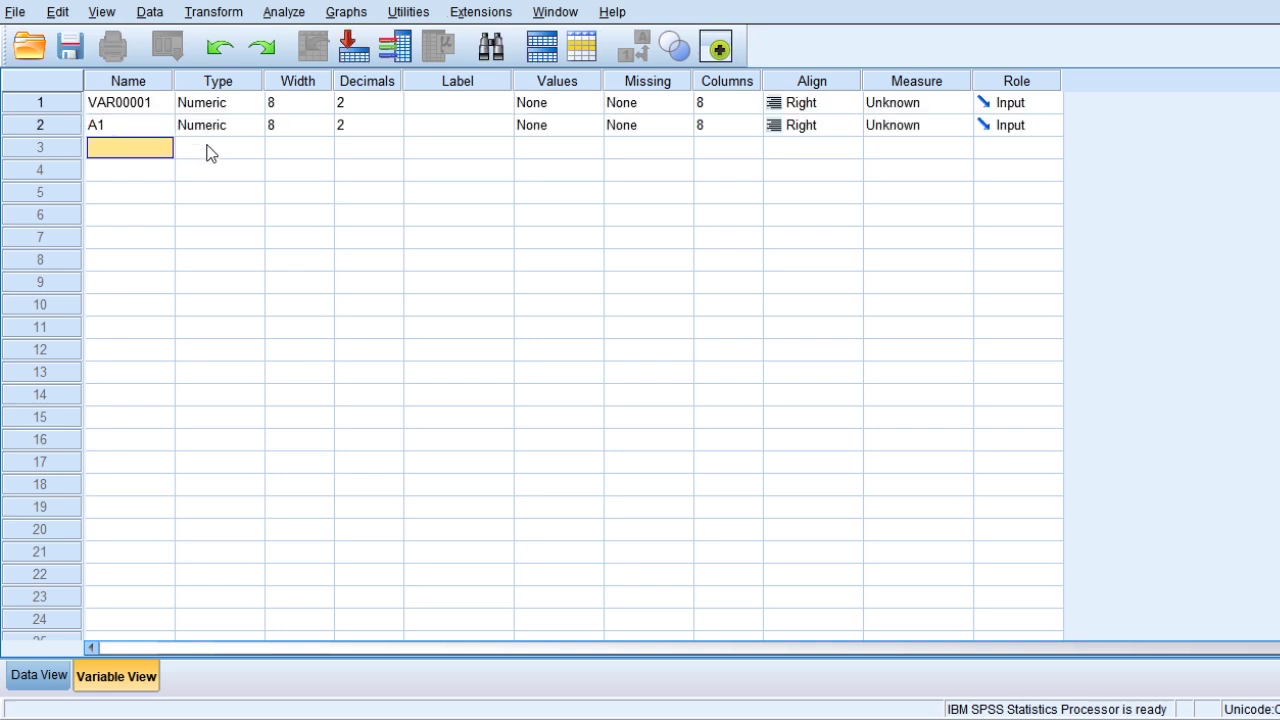
pyautogui.click(149, 126)
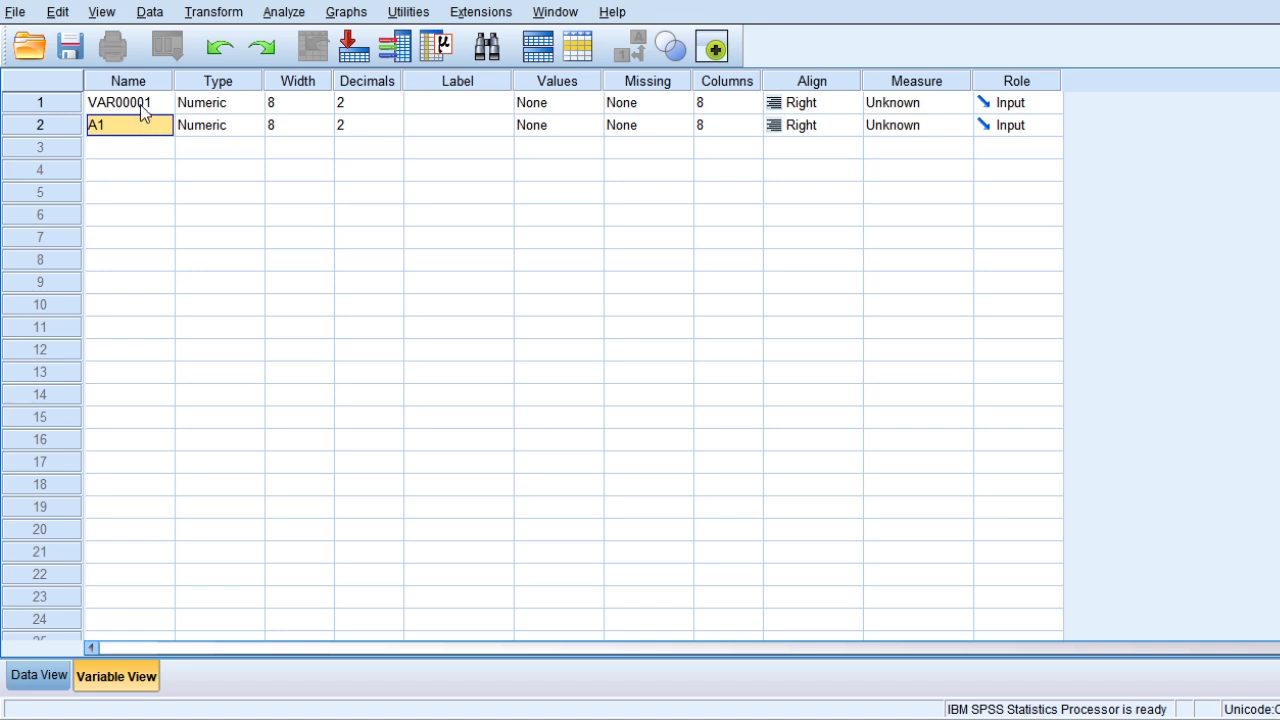
pyautogui.click(140, 104)
pyautogui.write('1')
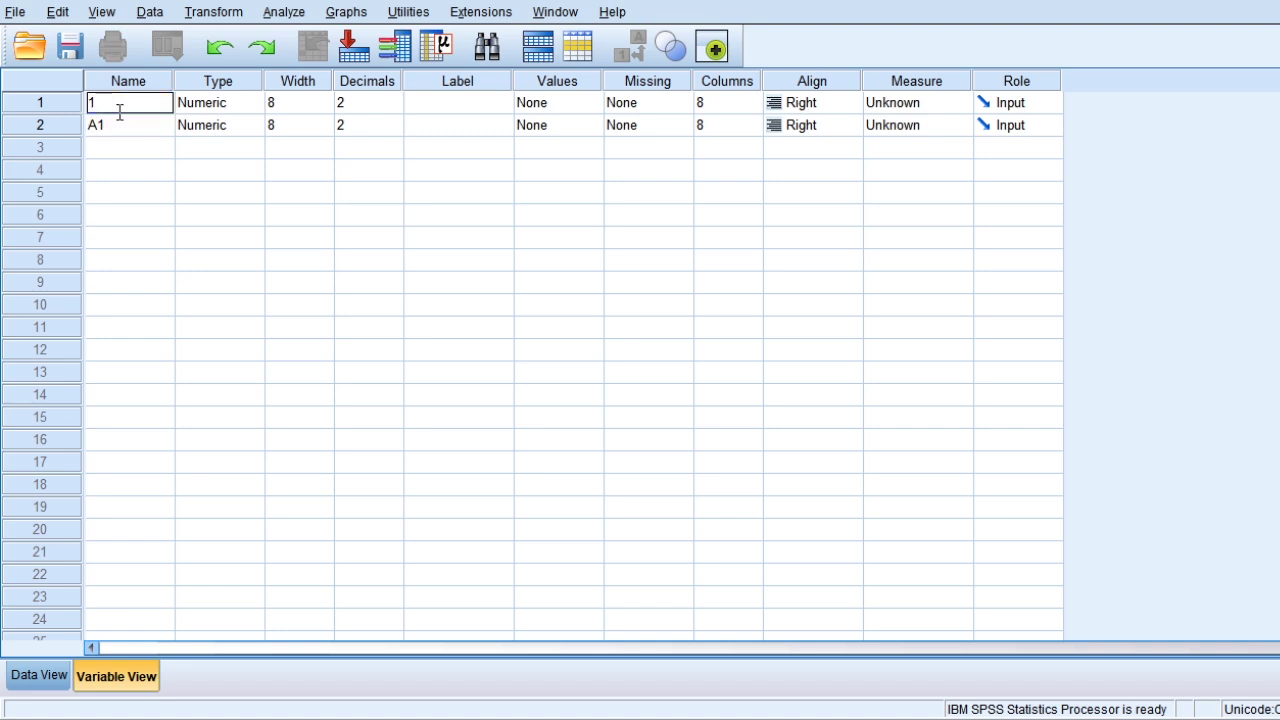
pyautogui.write('A')
pyautogui.press('Return')
pyautogui.hotkey('ctrl', 'z')
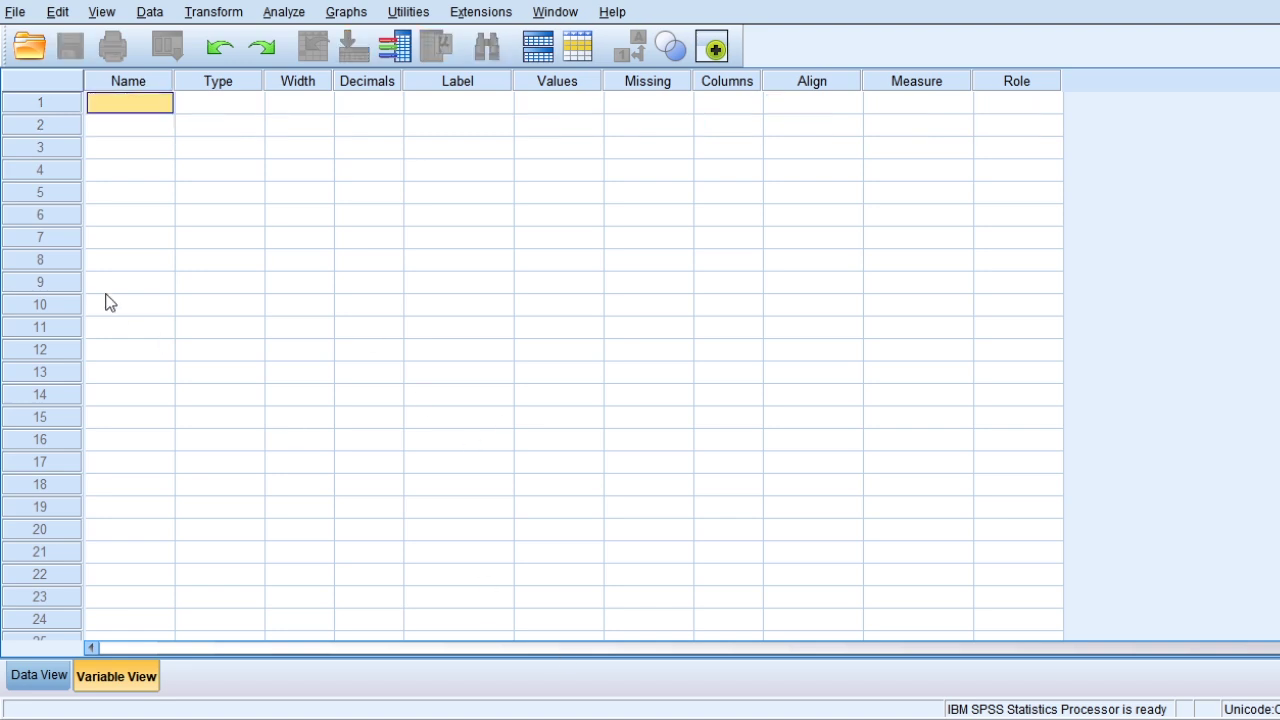
# - Name the first variable ID_No
pyautogui.doubleClick(102, 105)
pyautogui.write('ID')
pyautogui.write('_No')
pyautogui.click(300, 150)
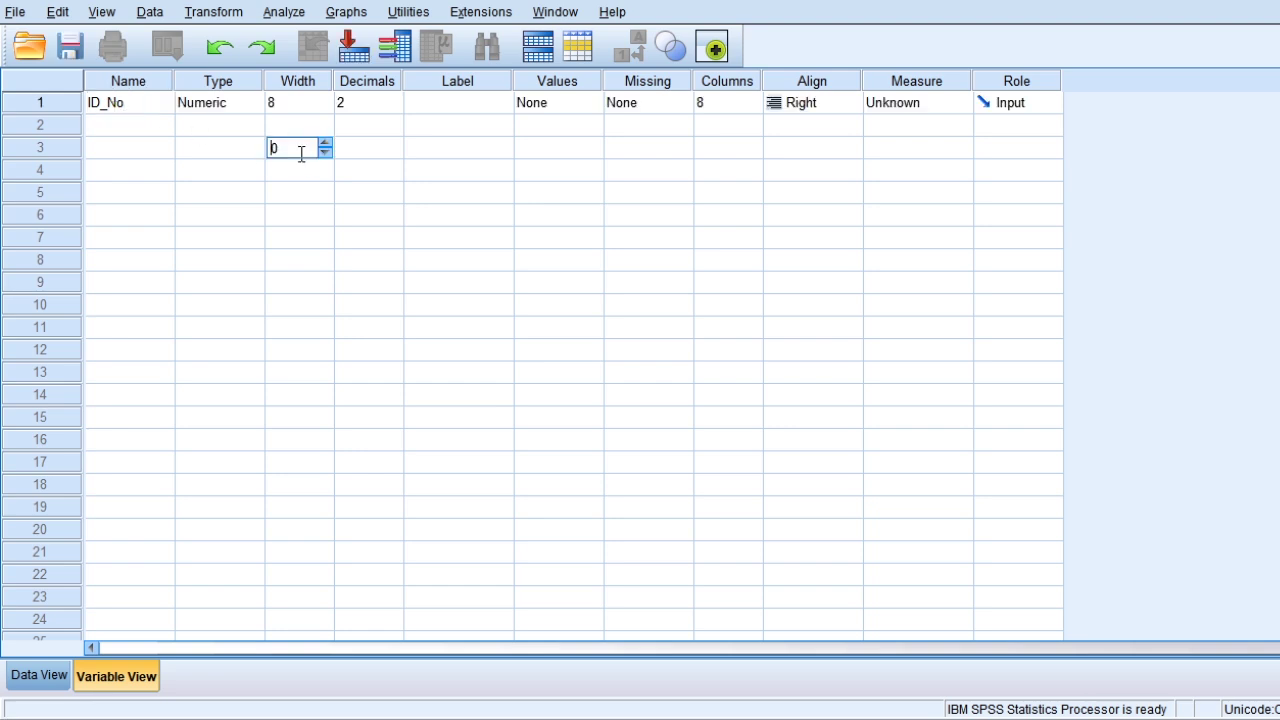
pyautogui.click(165, 104)
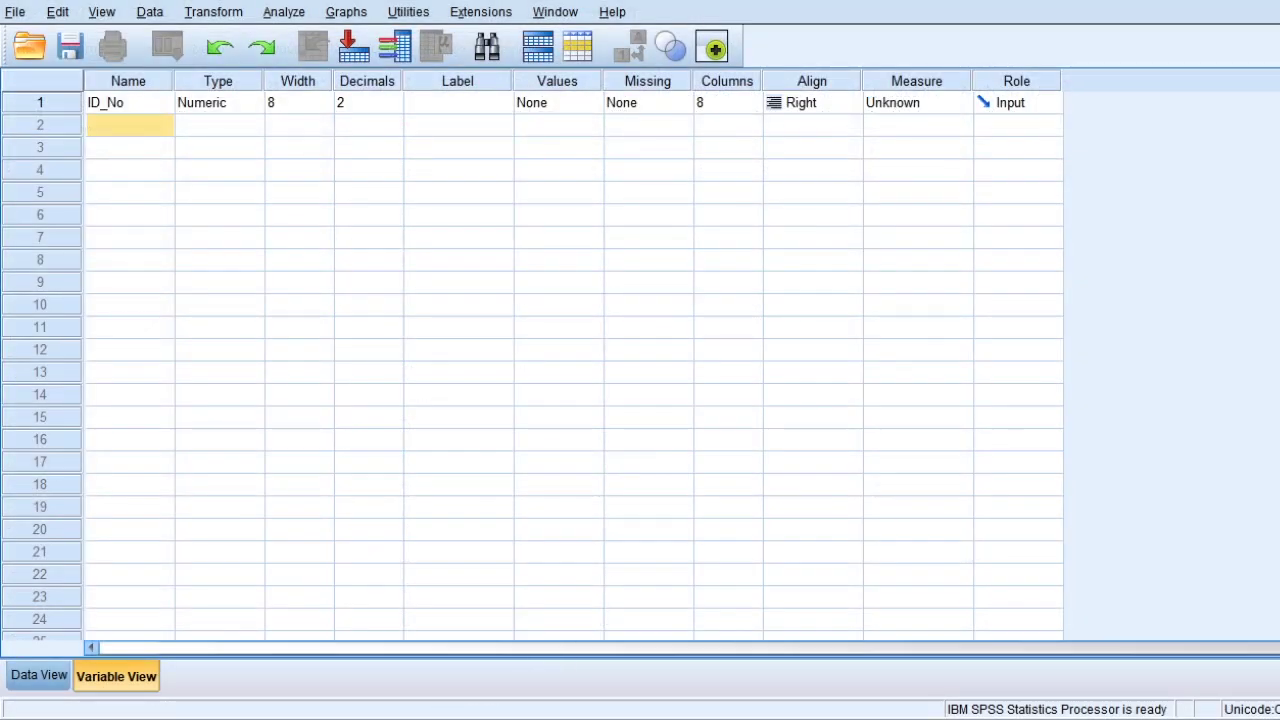
# - Add a second variable named Age below ID_No
pyautogui.write('Age')
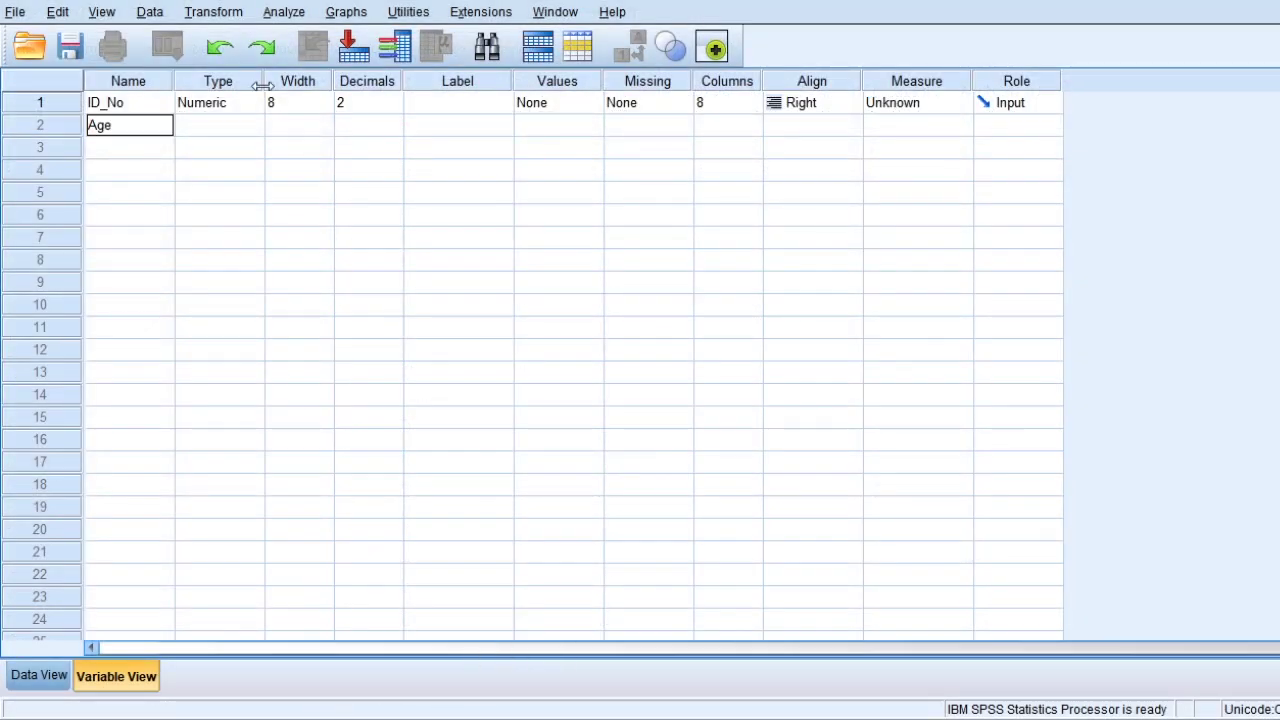
pyautogui.click(229, 125)
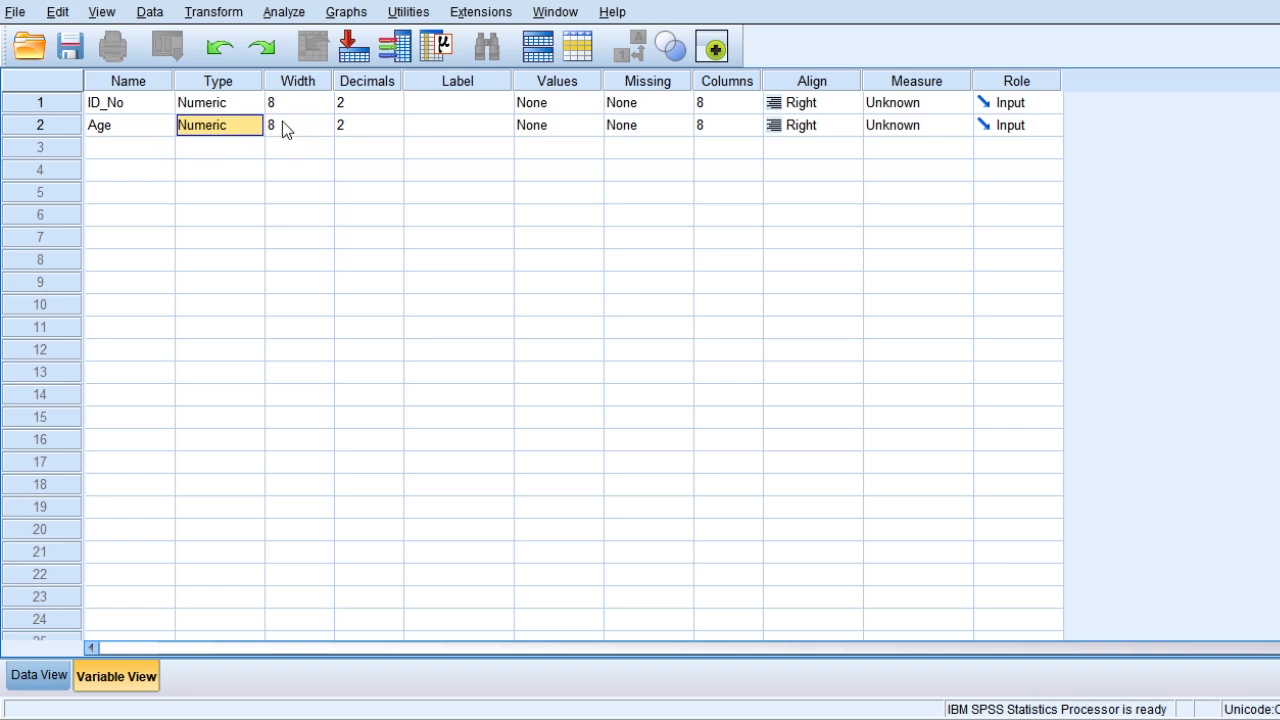
# - Rename the second variable A1 and give it the label Age
pyautogui.click(140, 127)
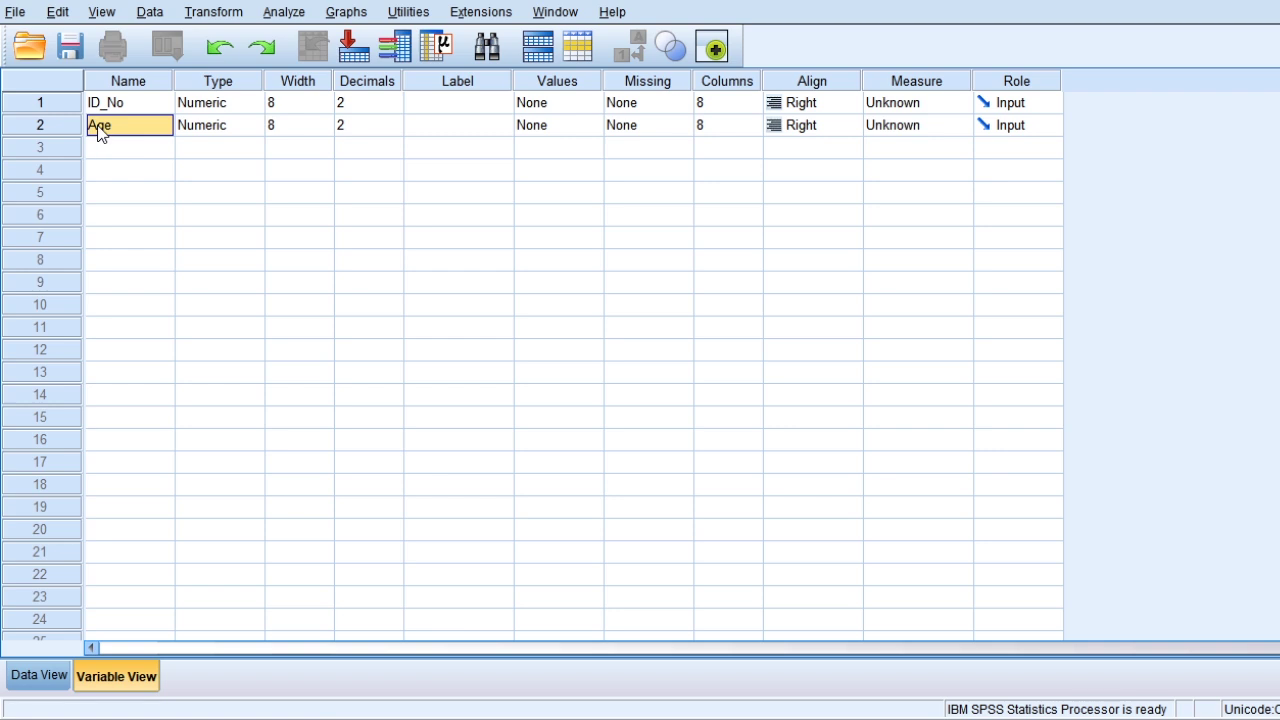
pyautogui.write('A1')
pyautogui.click(140, 148)
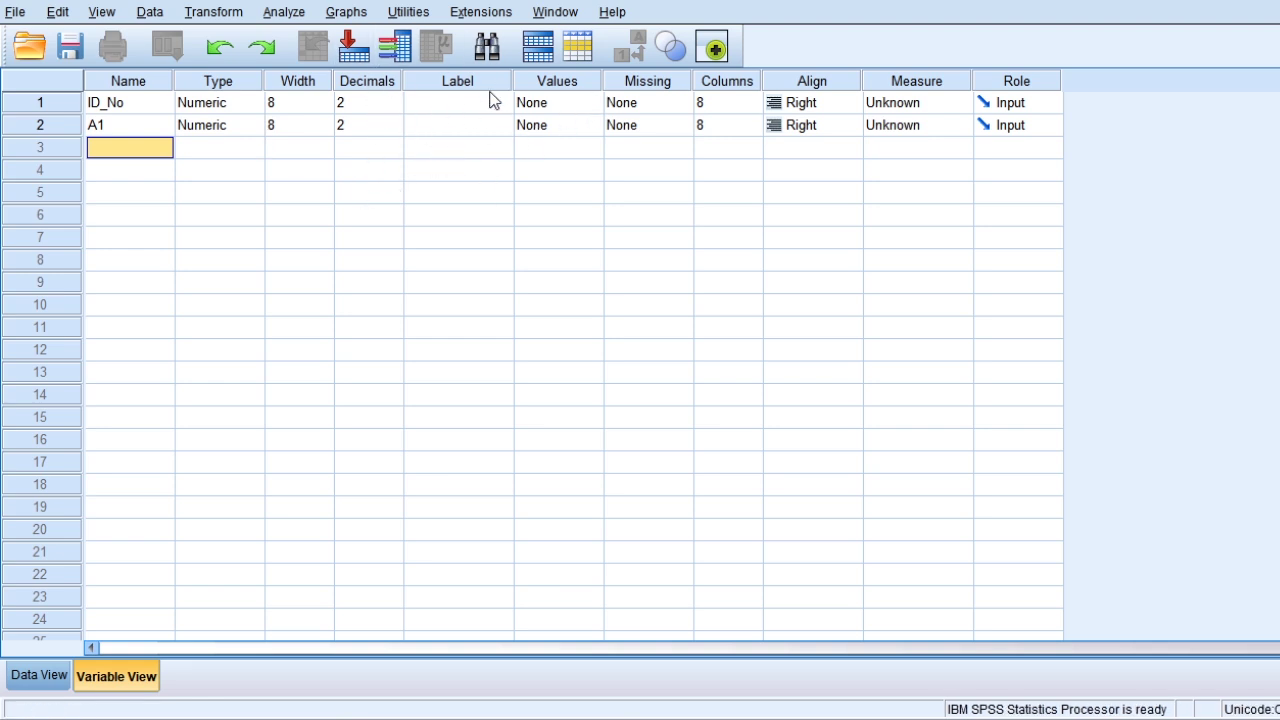
pyautogui.click(444, 130)
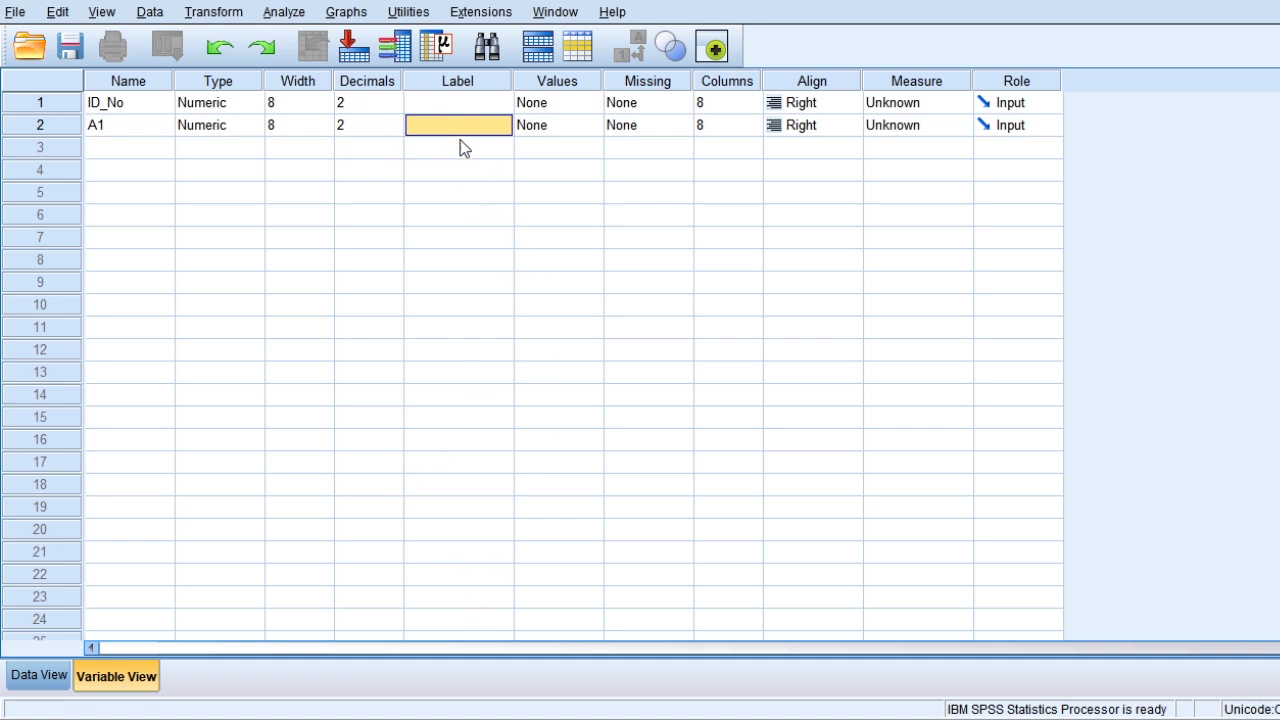
pyautogui.write('A')
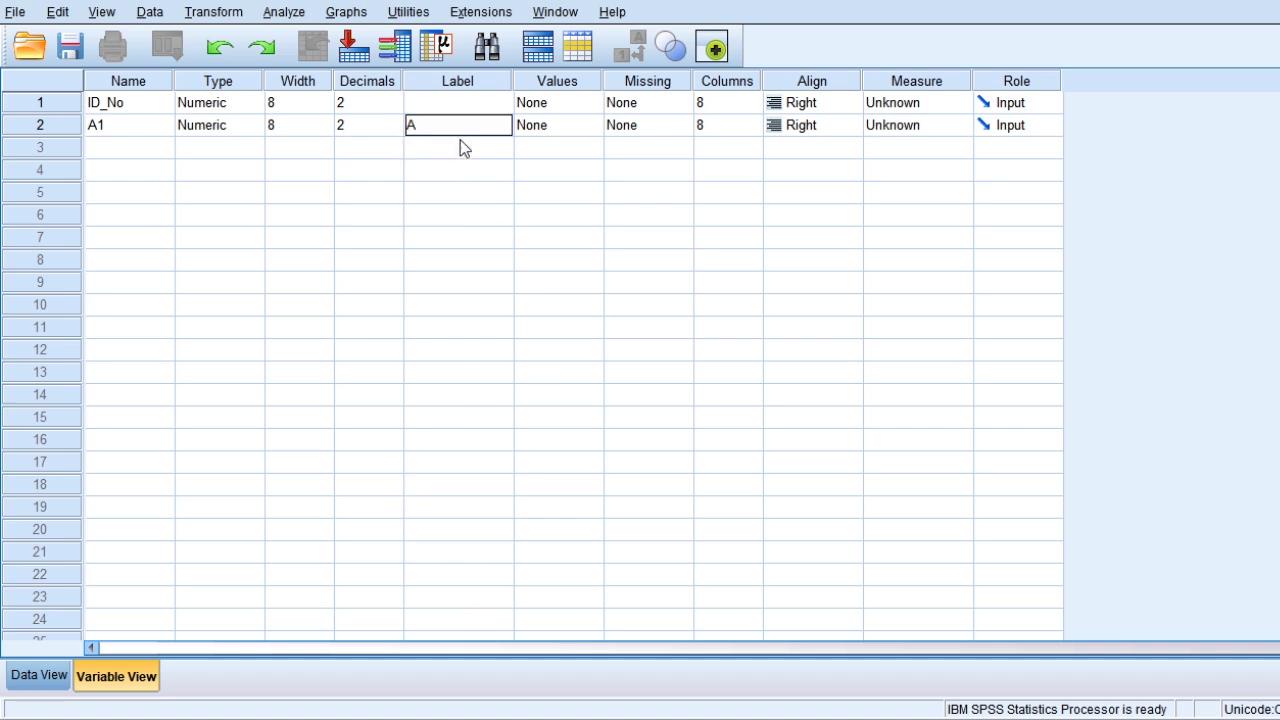
pyautogui.write('ge')
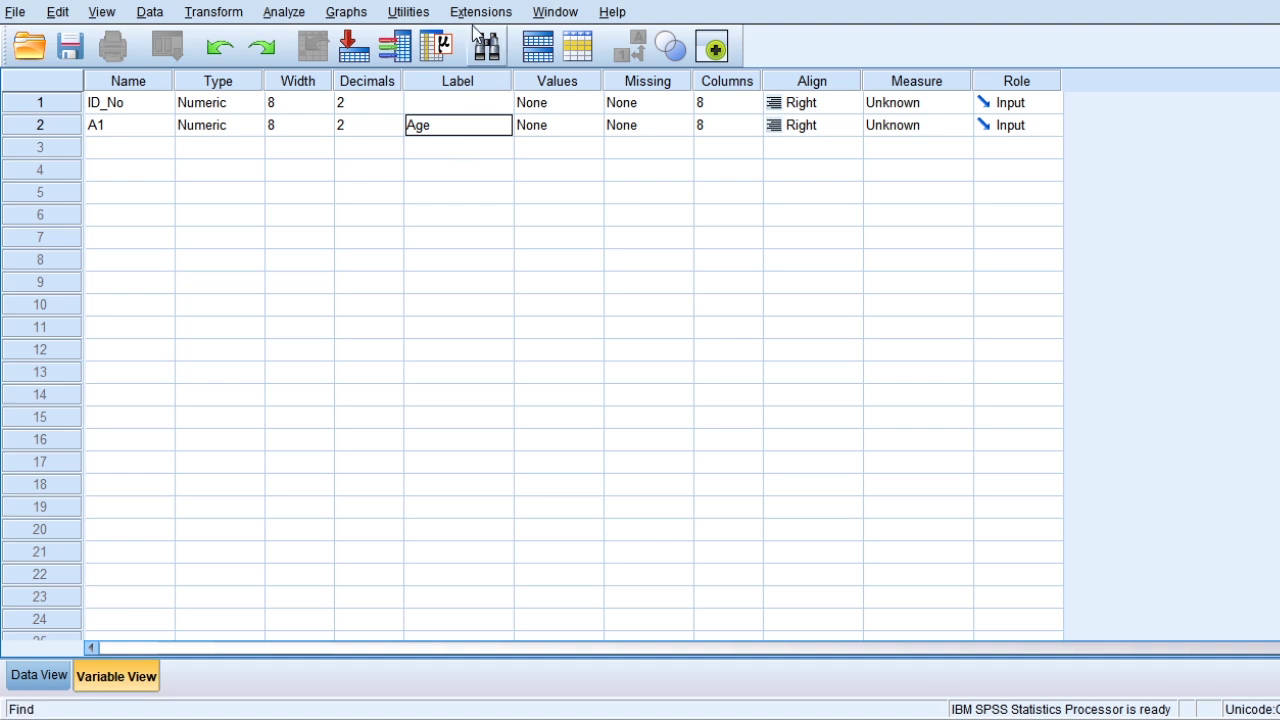
# - Add a third variable named A2 below A1 and give it the label Gender
pyautogui.click(104, 132)
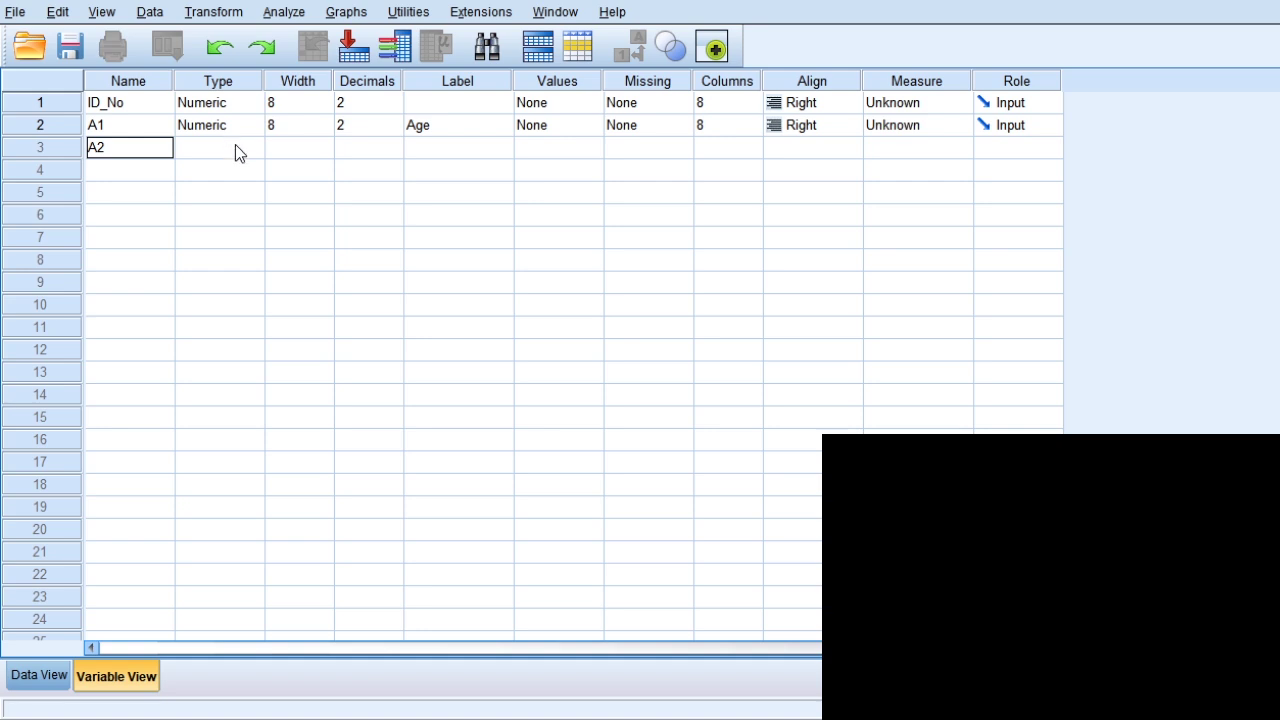
pyautogui.press('Return')
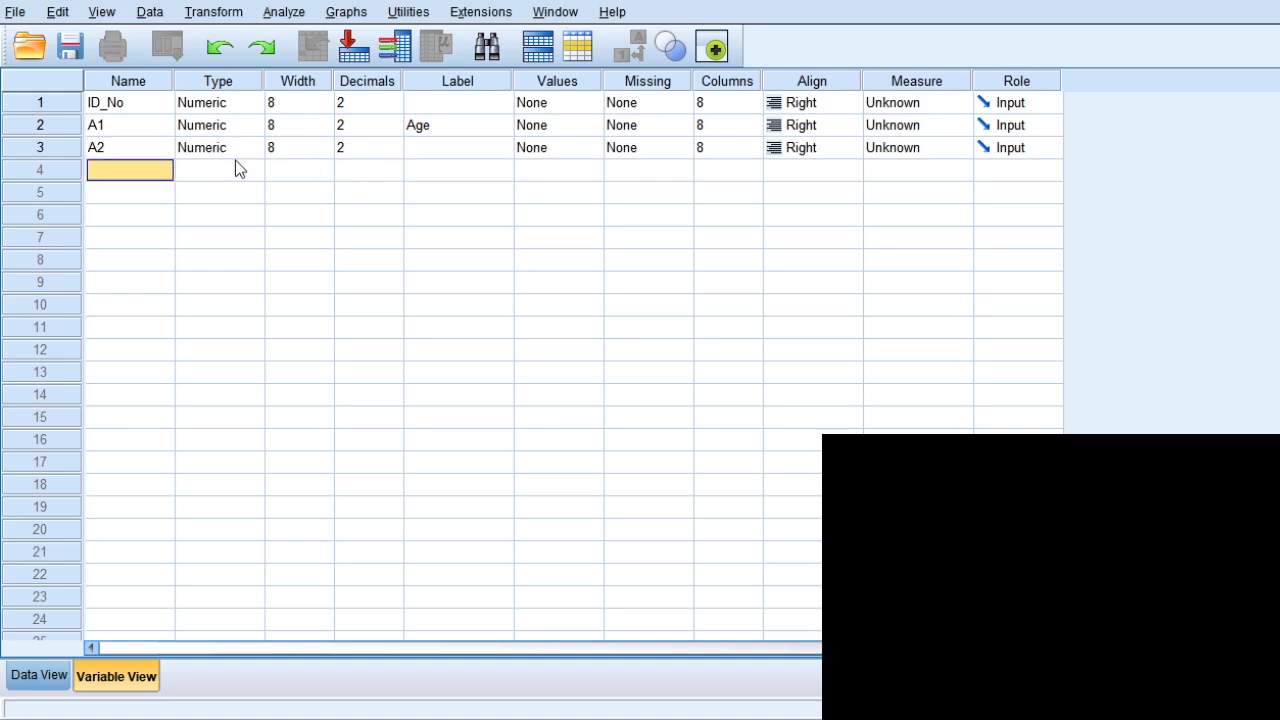
pyautogui.click(455, 148)
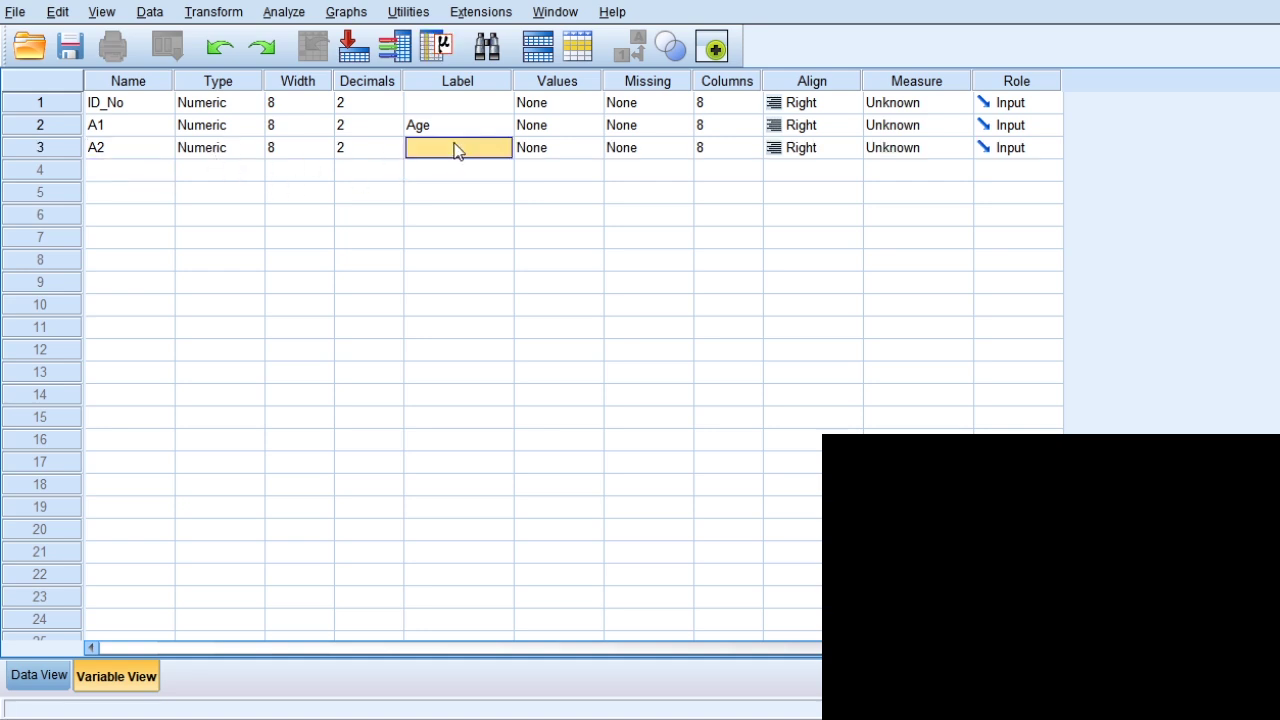
pyautogui.write('Gen')
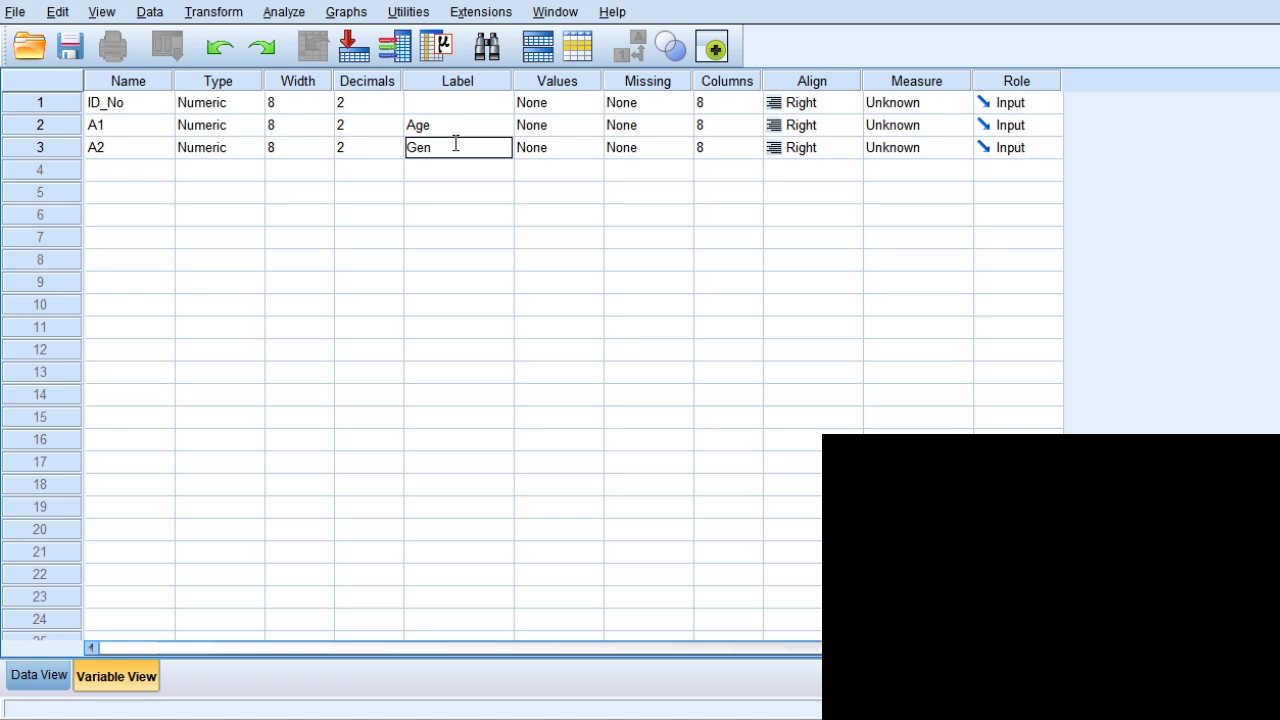
pyautogui.write('der')
pyautogui.click(463, 165)
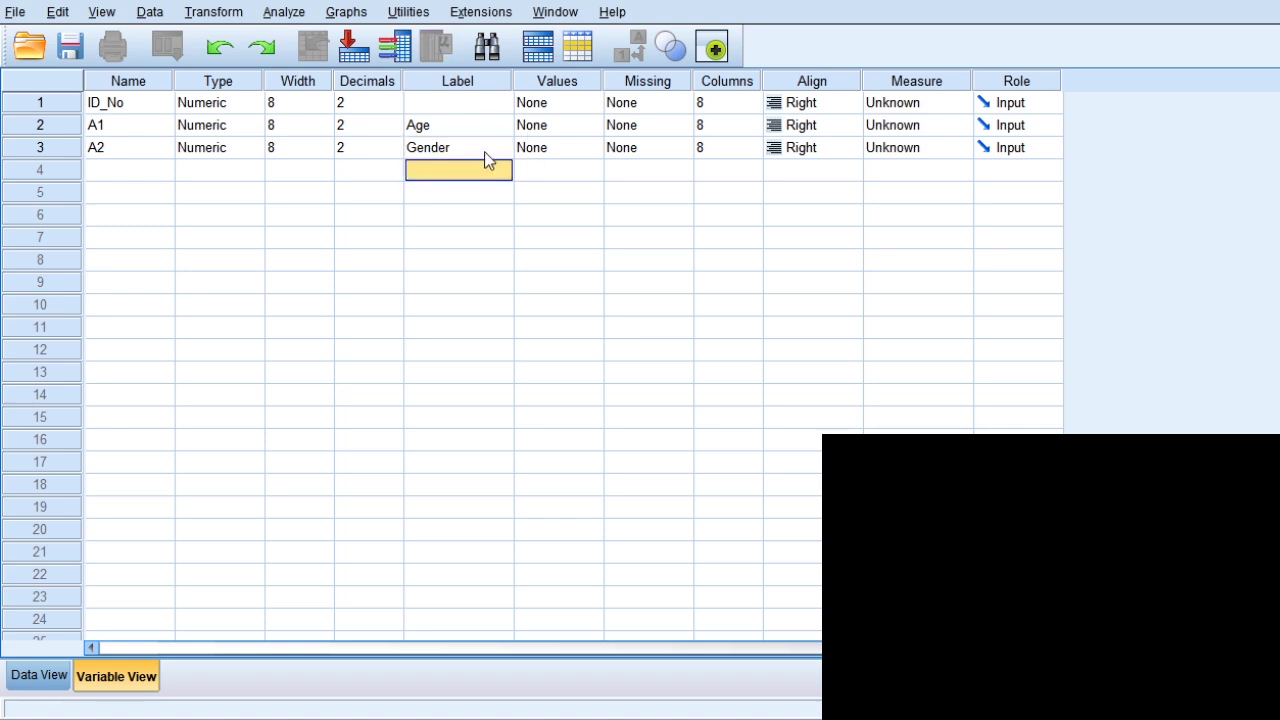
pyautogui.click(485, 150)
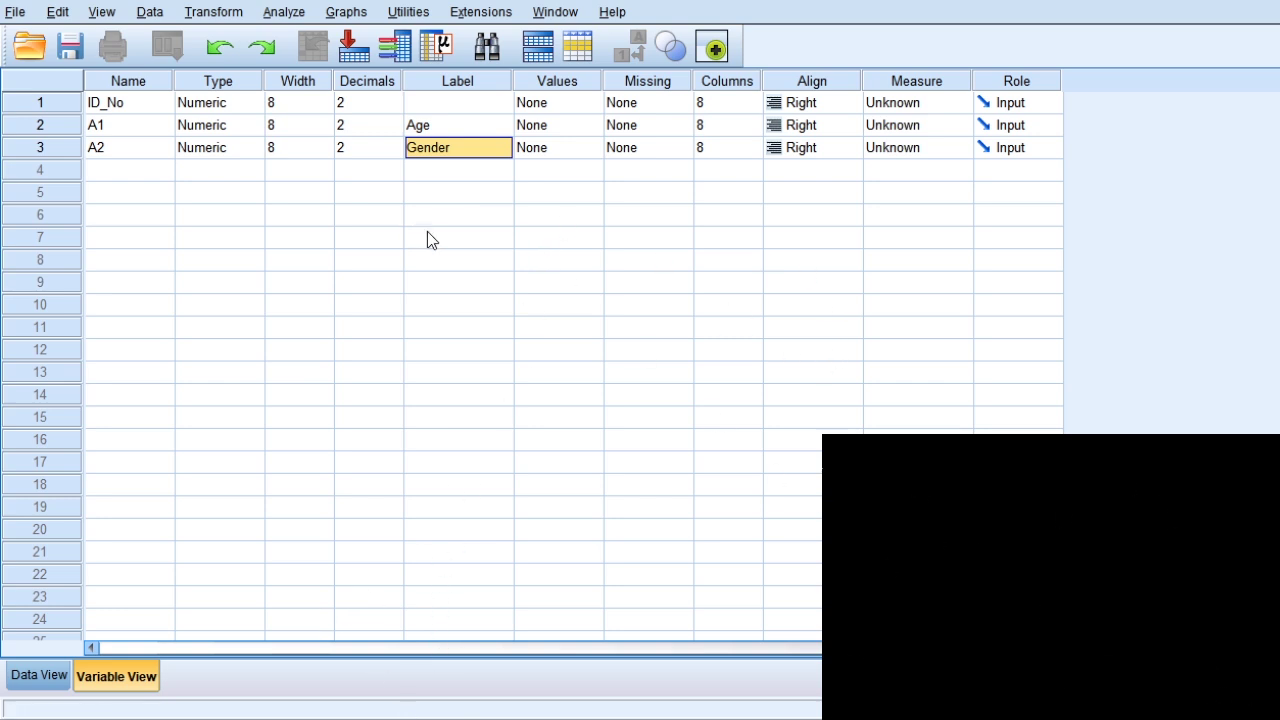
# - Open the value labels of the Gender variable A2 and add value 1 with the label Male
pyautogui.click(580, 151)
pyautogui.click(625, 150)
pyautogui.click(575, 151)
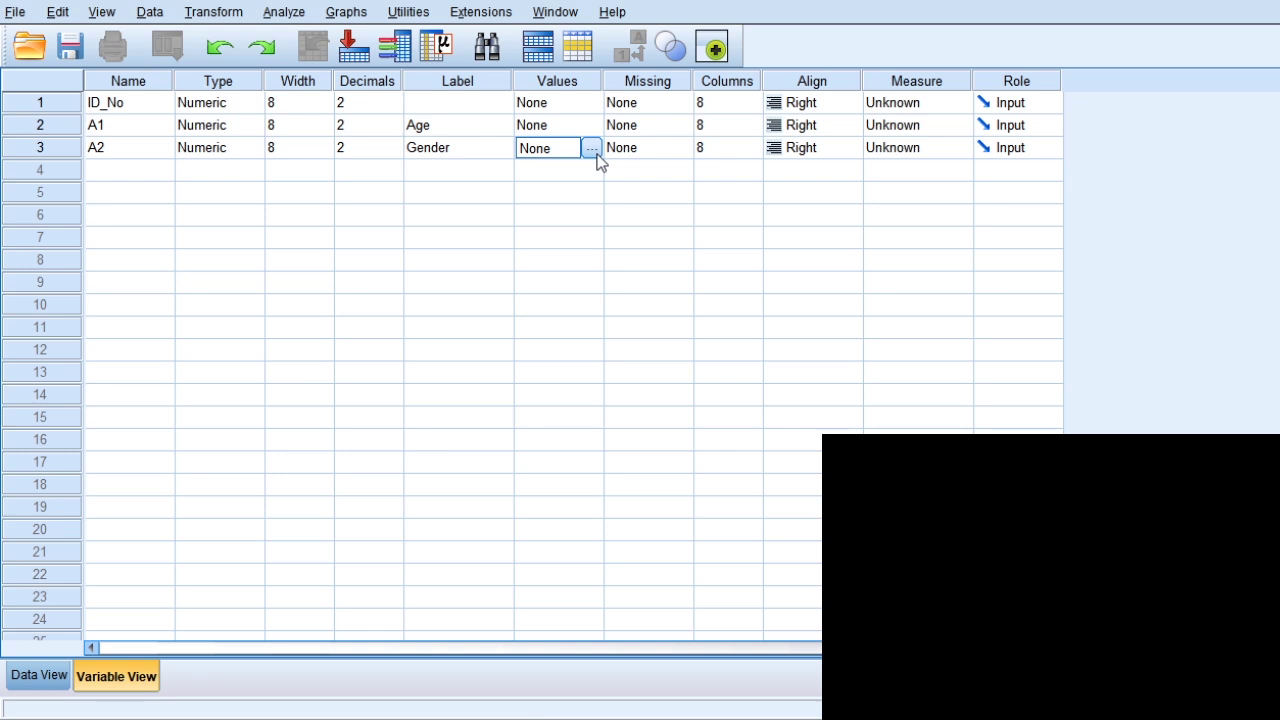
pyautogui.click(595, 152)
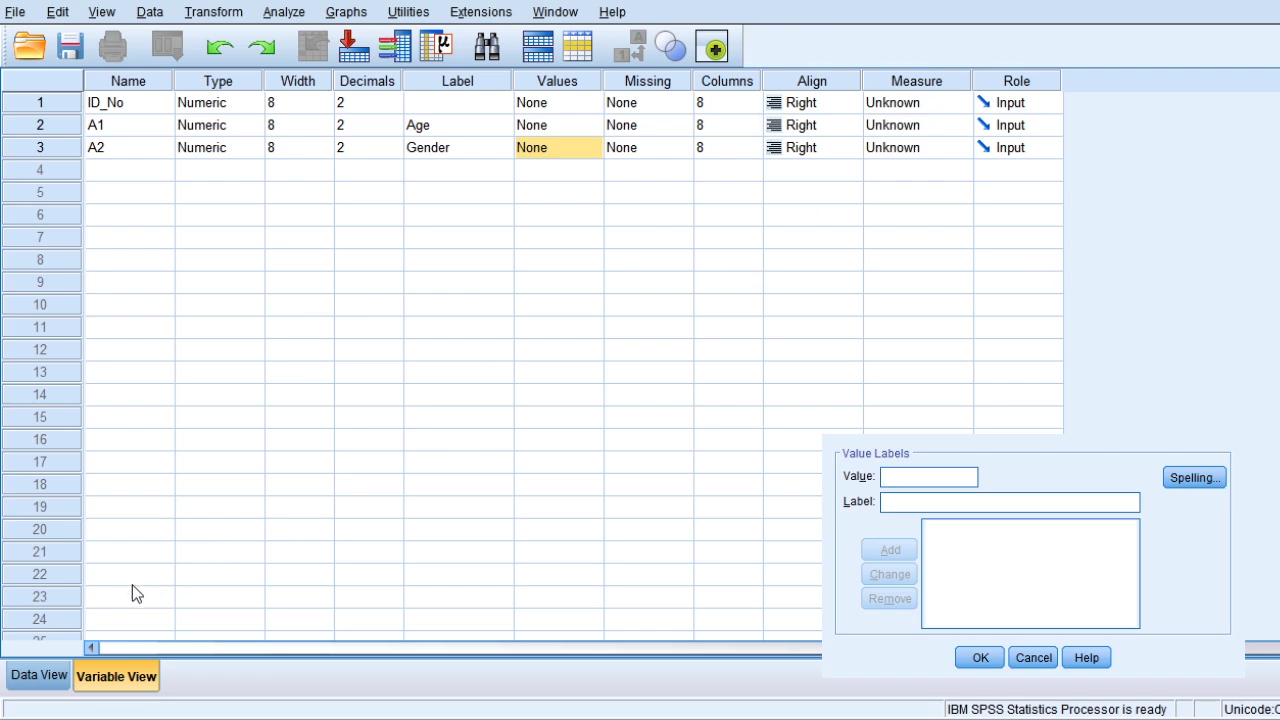
pyautogui.hotkey('alt', 'Tab')
pyautogui.write('1')
pyautogui.click(934, 502)
pyautogui.write('M')
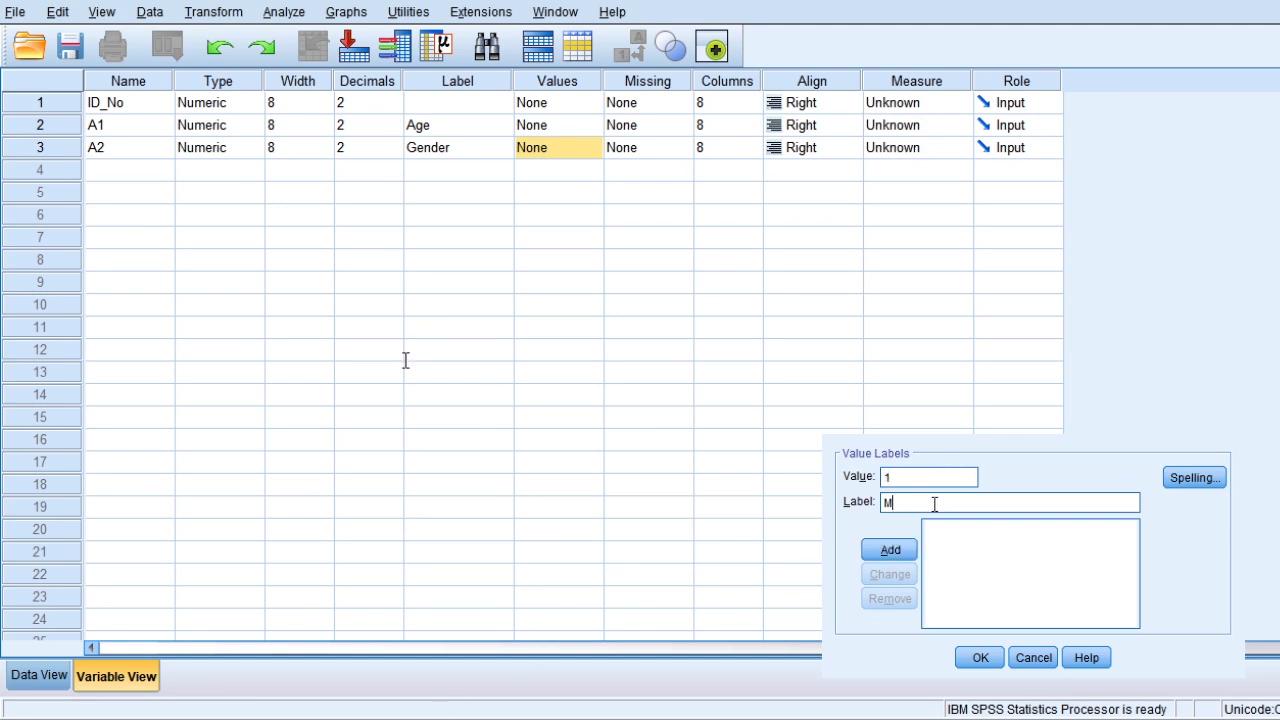
pyautogui.write('ale')
pyautogui.click(910, 549)
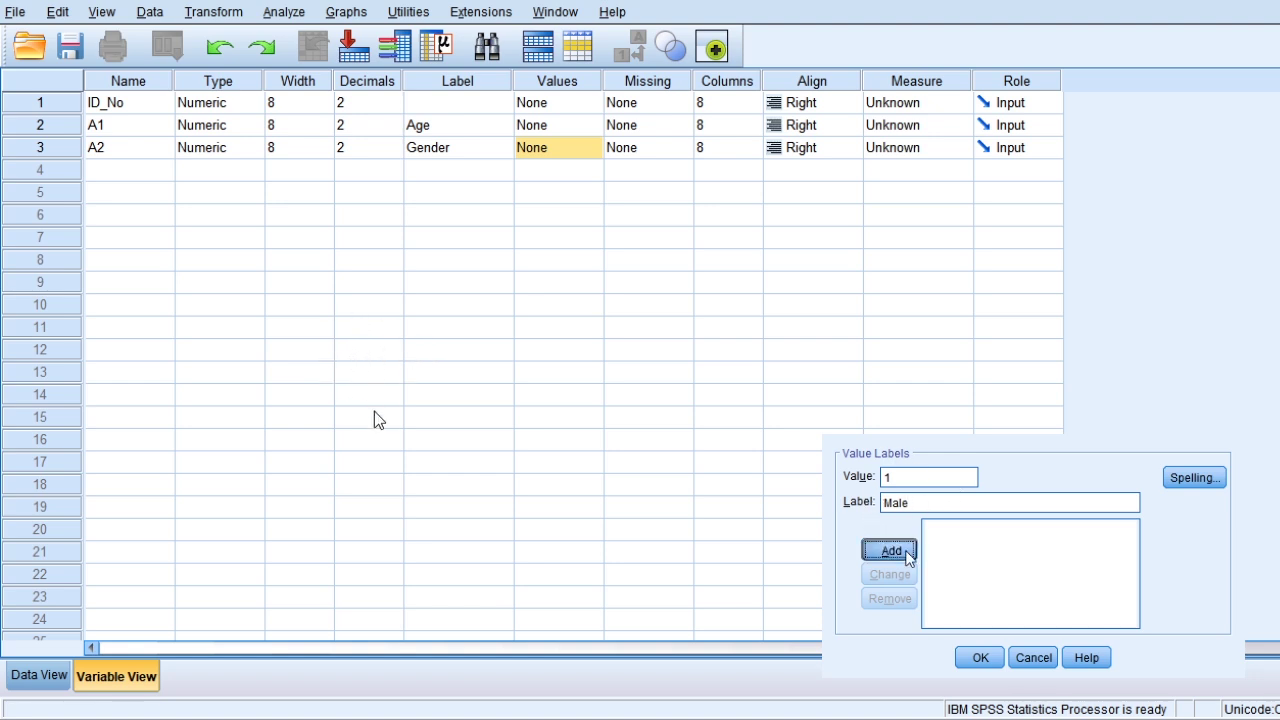
# - Add value 2 with the label Female and apply the value labels to A2
pyautogui.write('2')
pyautogui.click(940, 497)
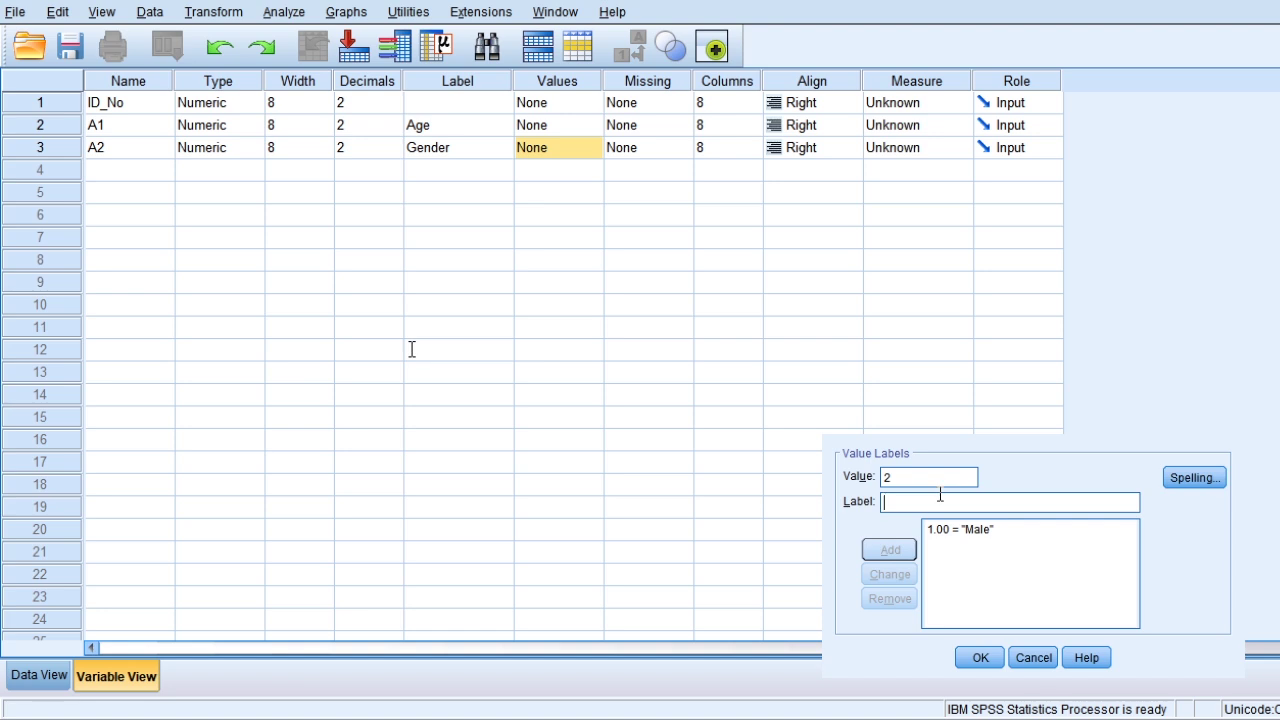
pyautogui.write('Fe')
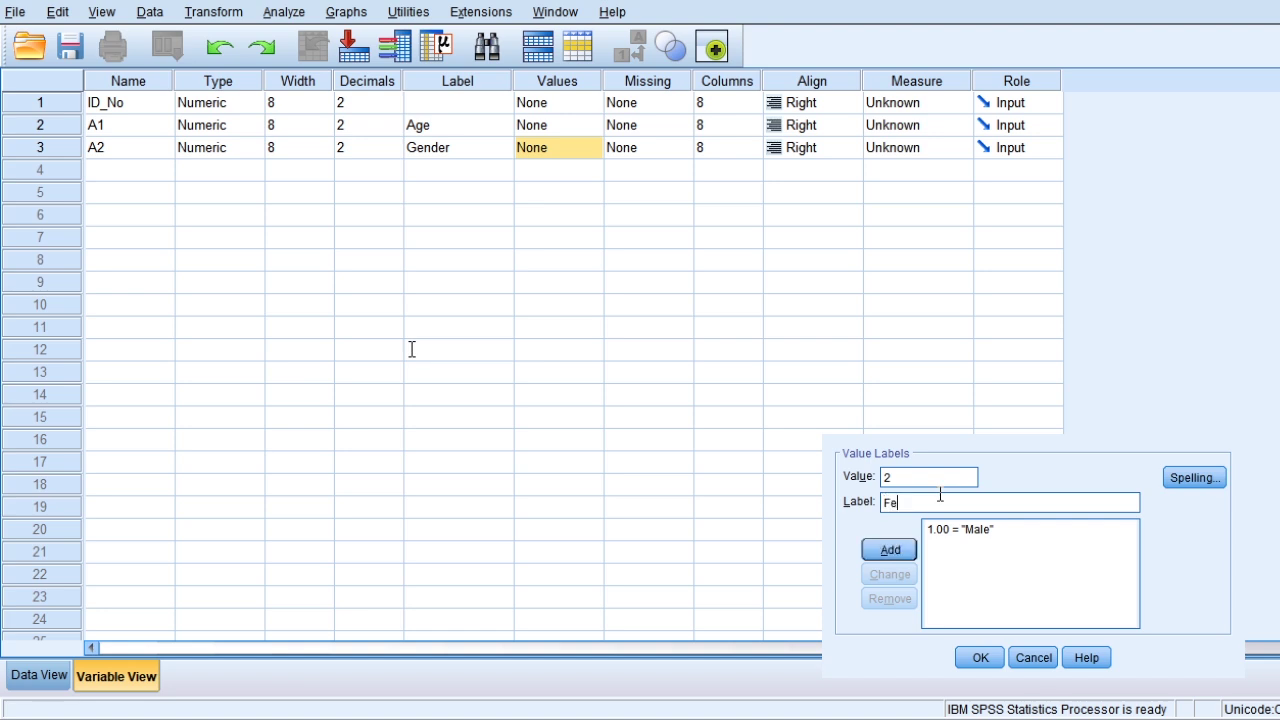
pyautogui.write('male')
pyautogui.click(889, 550)
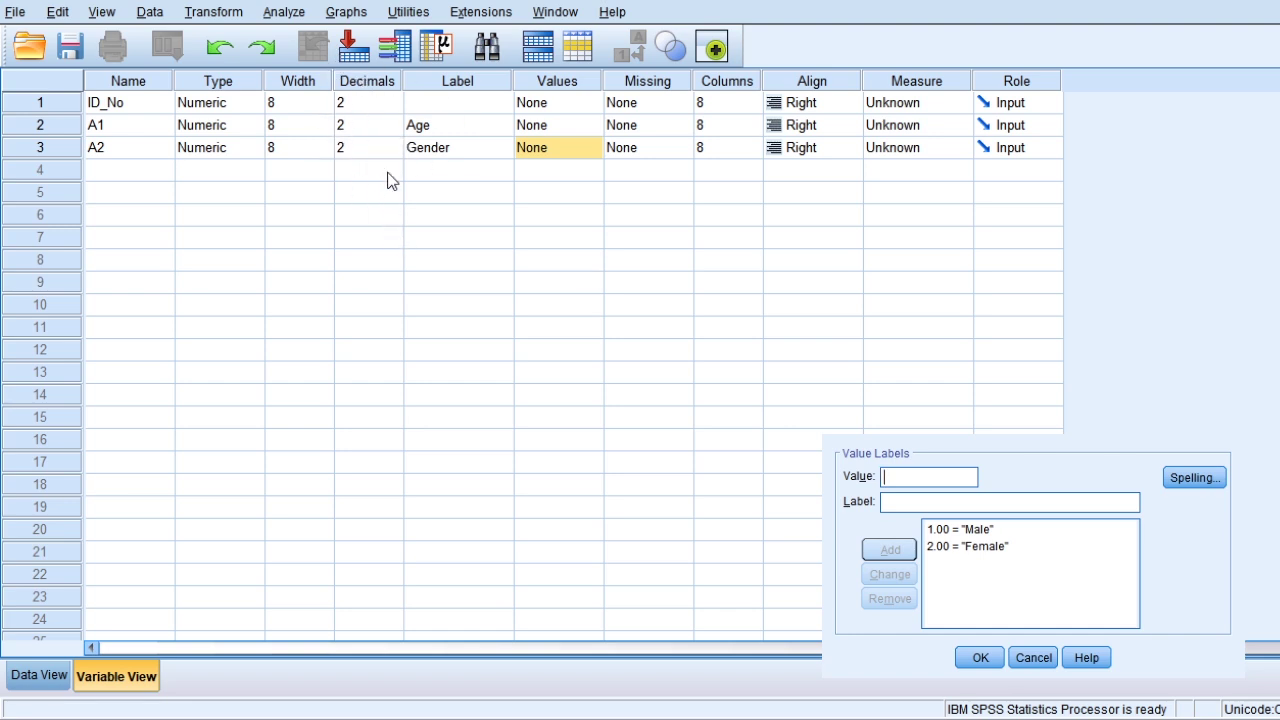
pyautogui.click(980, 657)
# - Check how the defined variables are laid out in the data sheet and return to the variable definitions
pyautogui.click(366, 150)
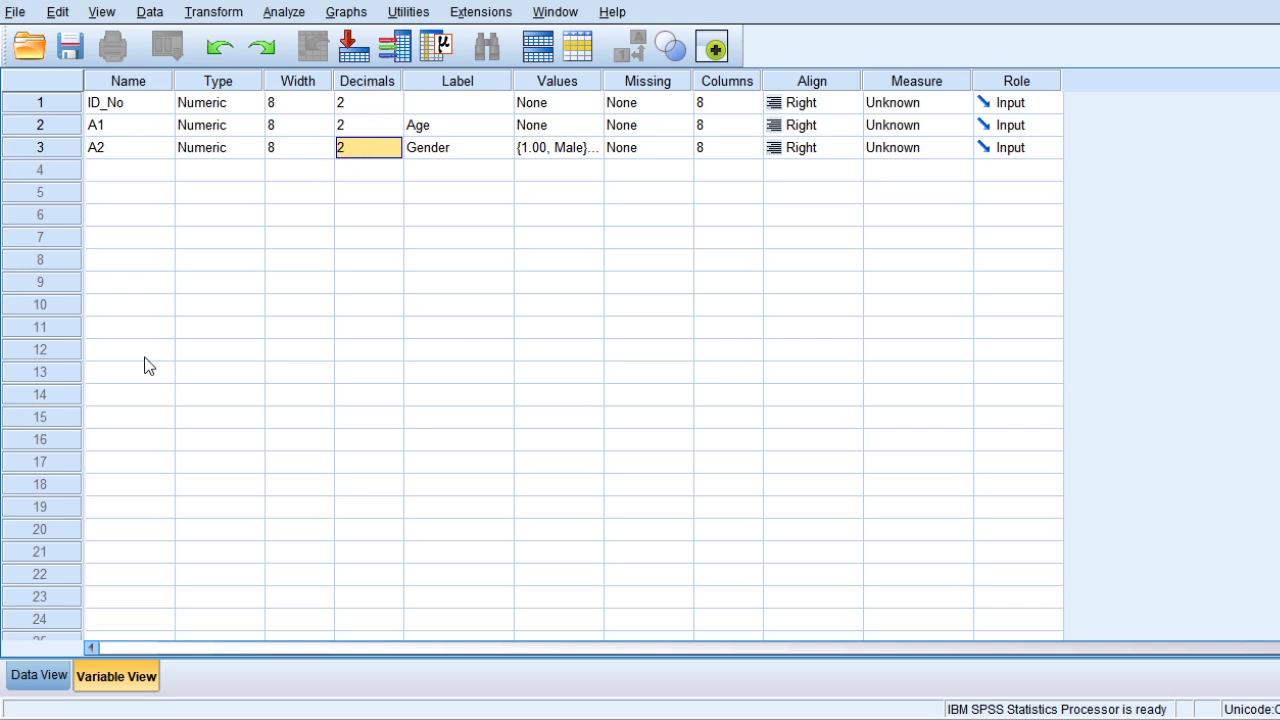
pyautogui.click(40, 676)
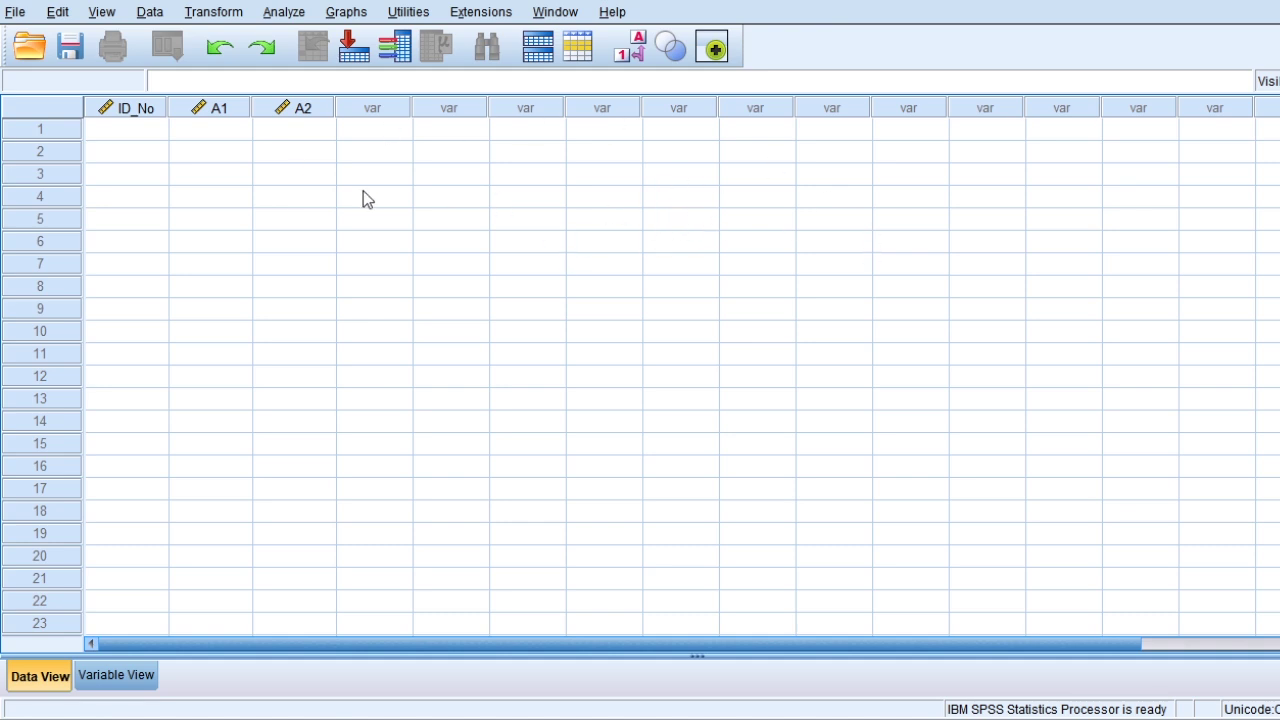
pyautogui.click(103, 676)
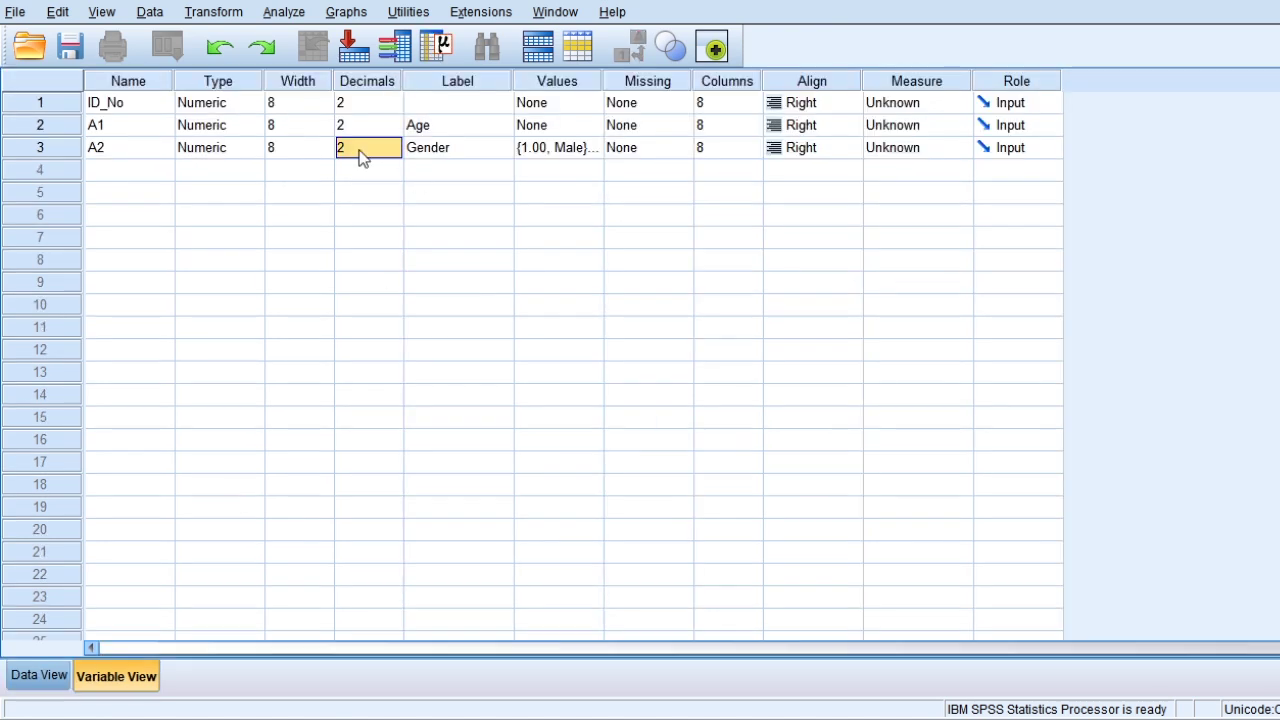
# - Enter 2 as the A2 value of the first case in the data sheet and inspect that cell
pyautogui.click(44, 682)
pyautogui.click(283, 133)
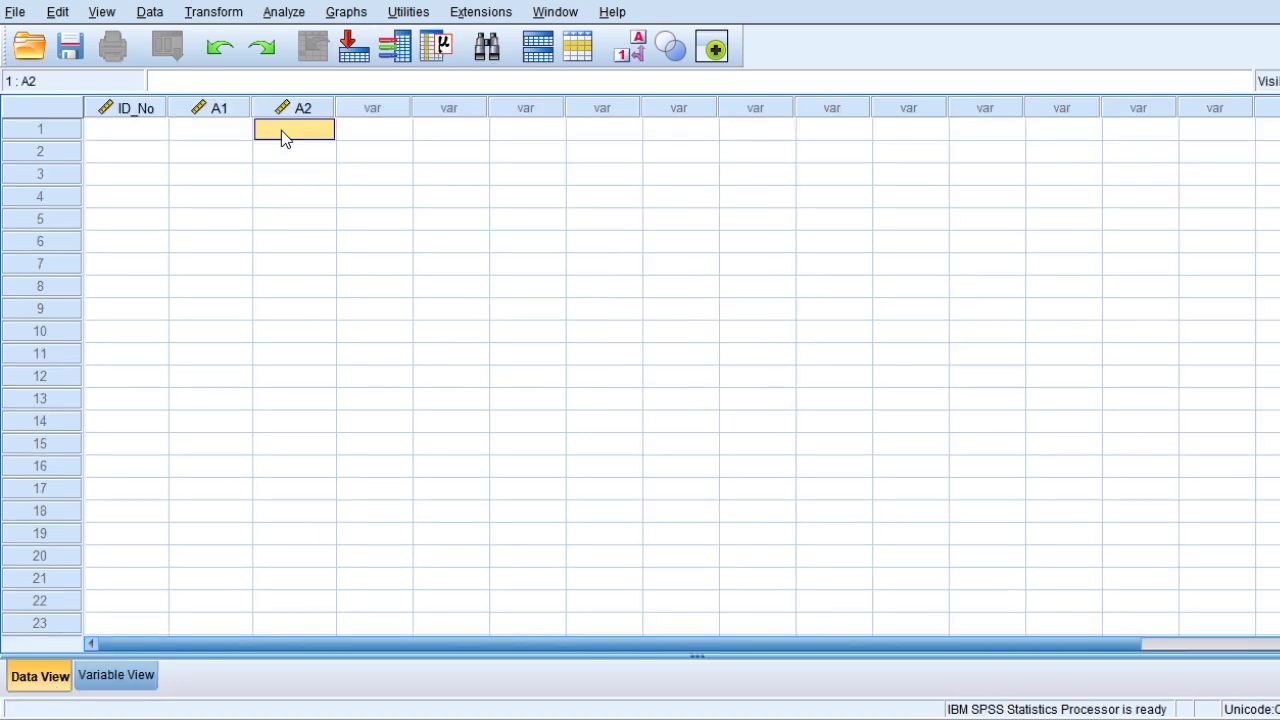
pyautogui.write('2')
pyautogui.press('Return')
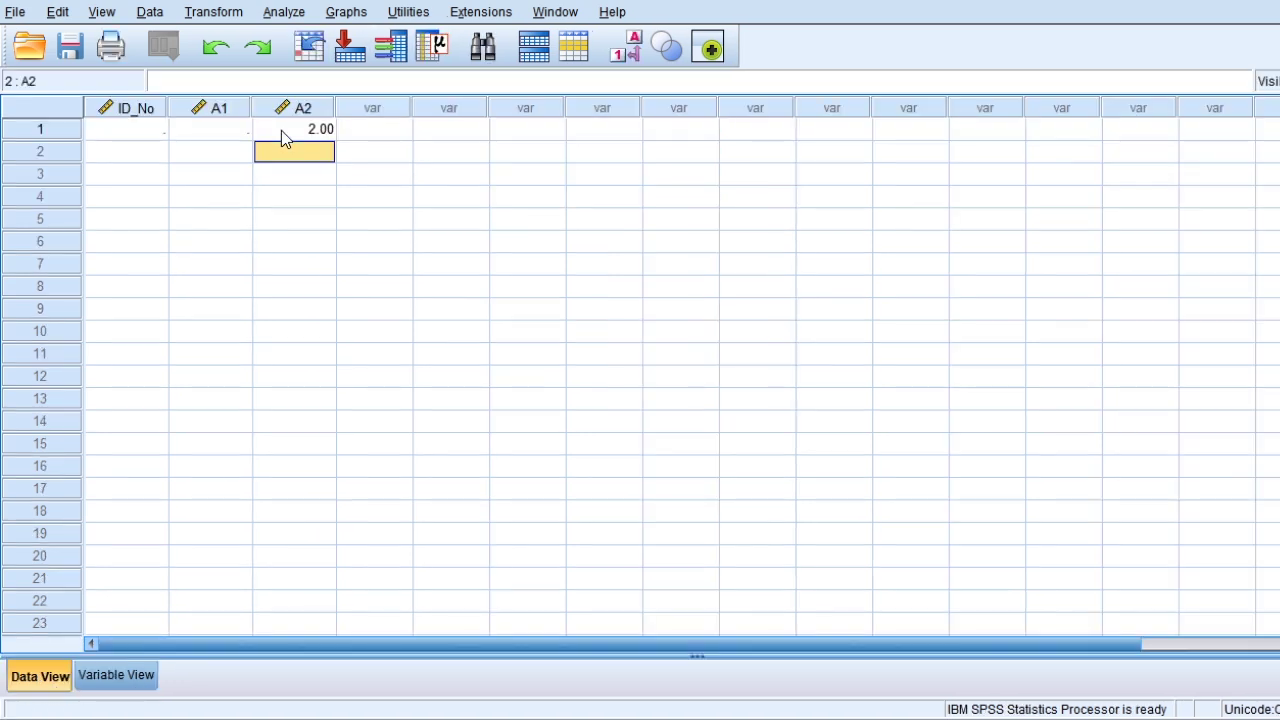
pyautogui.click(309, 134)
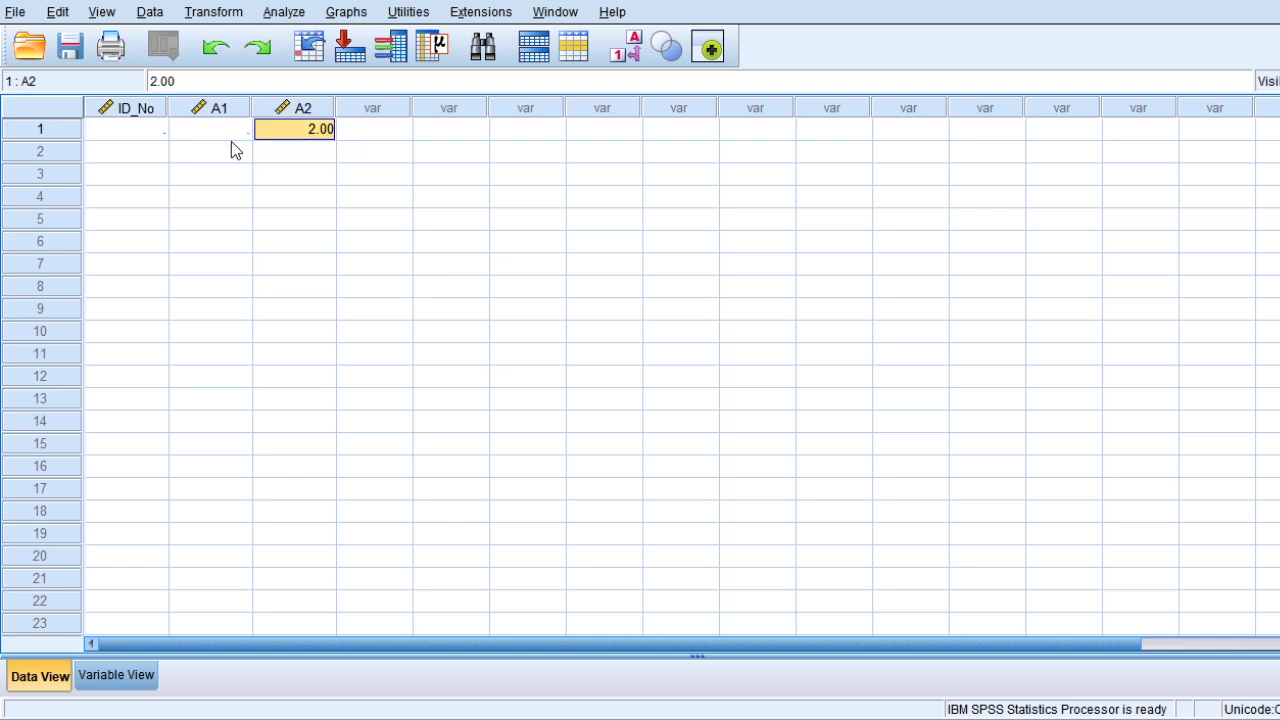
# - Set the number of decimals of the Gender variable A2 to 0 in the variable definitions
pyautogui.click(110, 675)
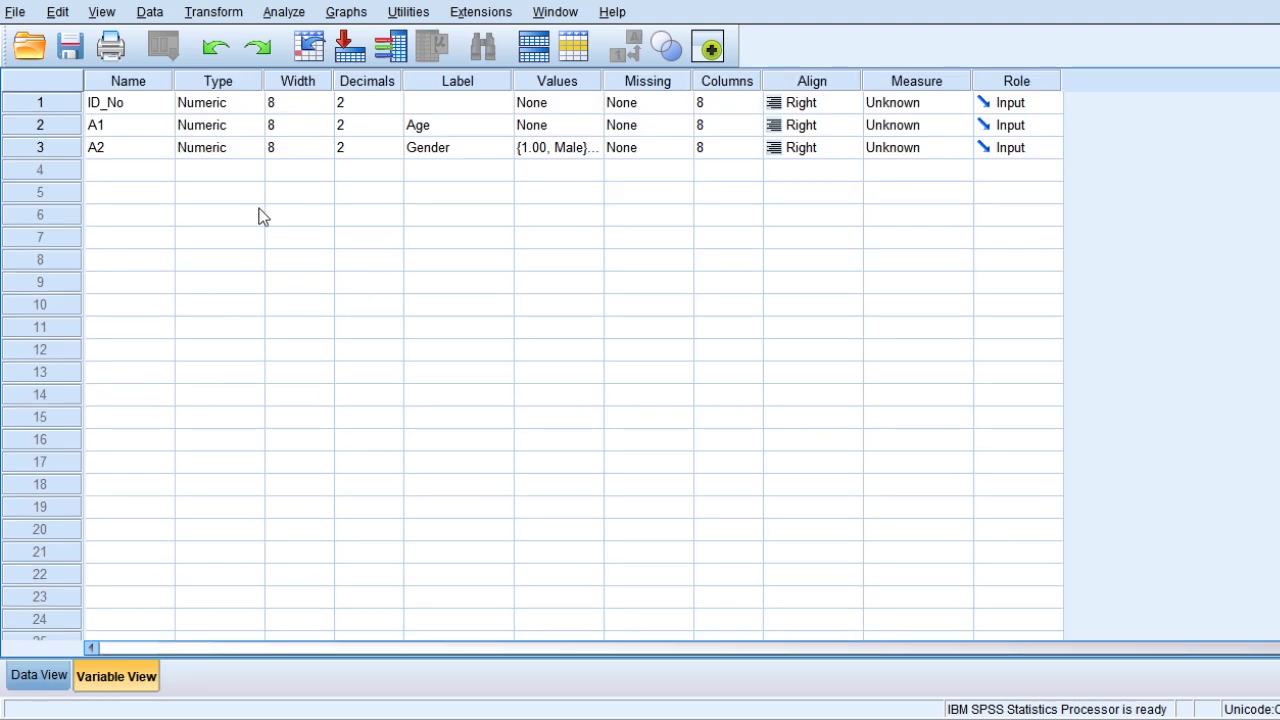
pyautogui.click(357, 150)
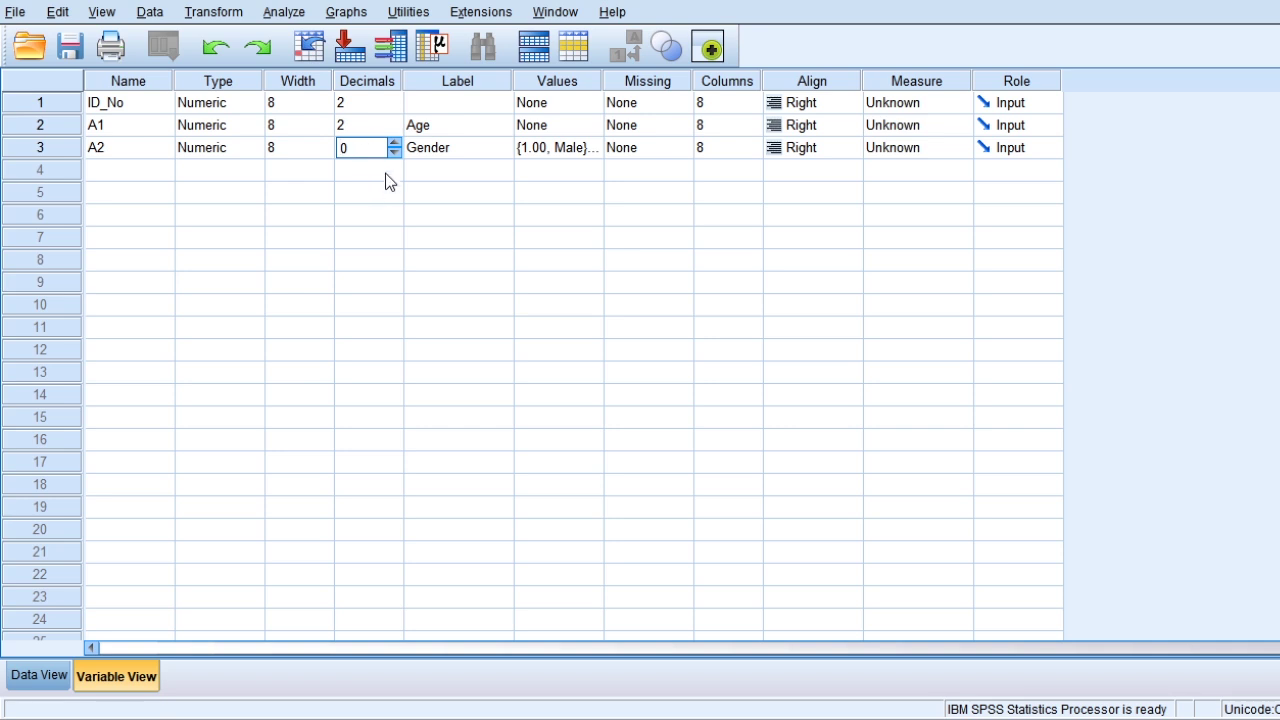
pyautogui.click(388, 170)
pyautogui.click(306, 175)
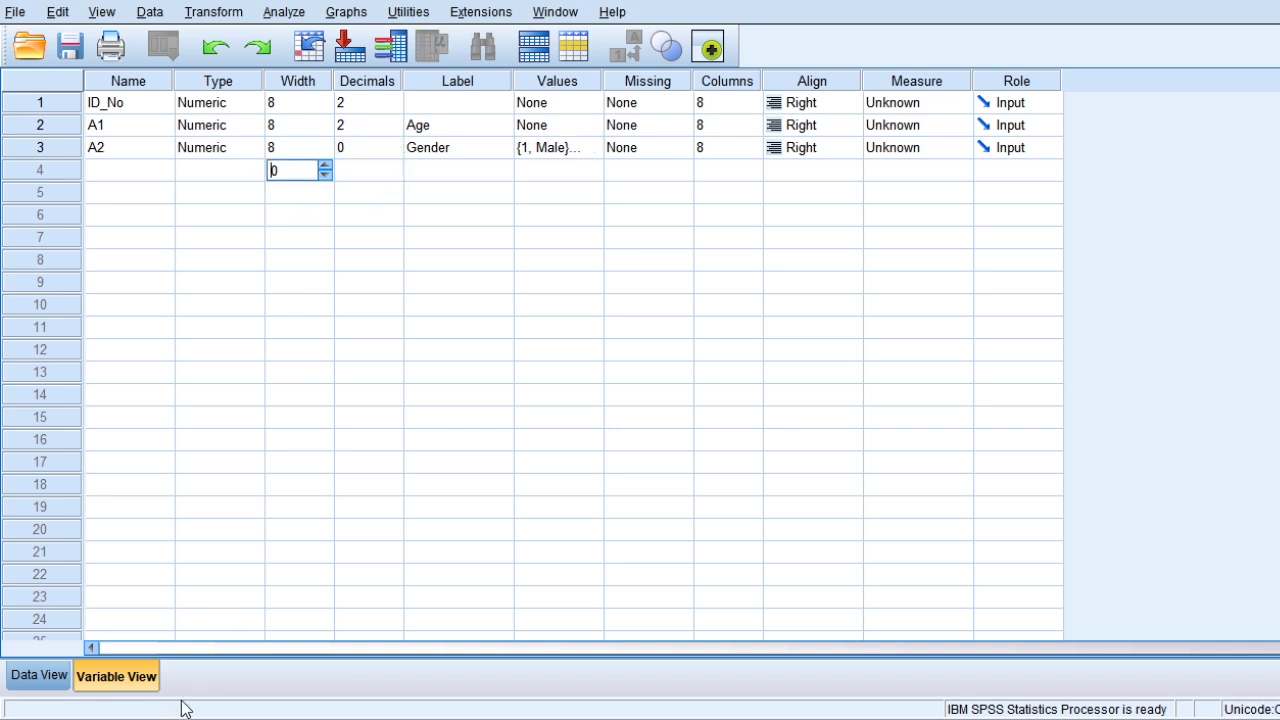
# - Enter 2 as the A1 value of the first case and compare its format with the A2 value
pyautogui.click(22, 674)
pyautogui.click(305, 130)
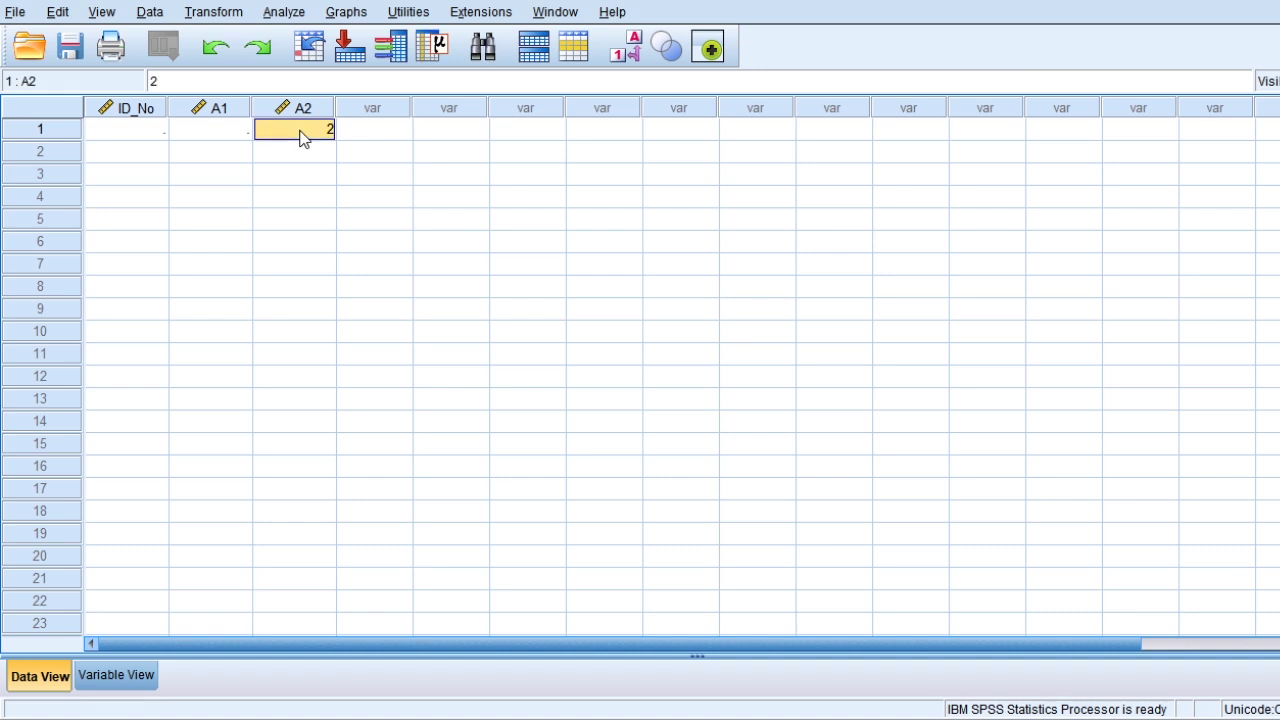
pyautogui.click(229, 132)
pyautogui.write('2')
pyautogui.press('Return')
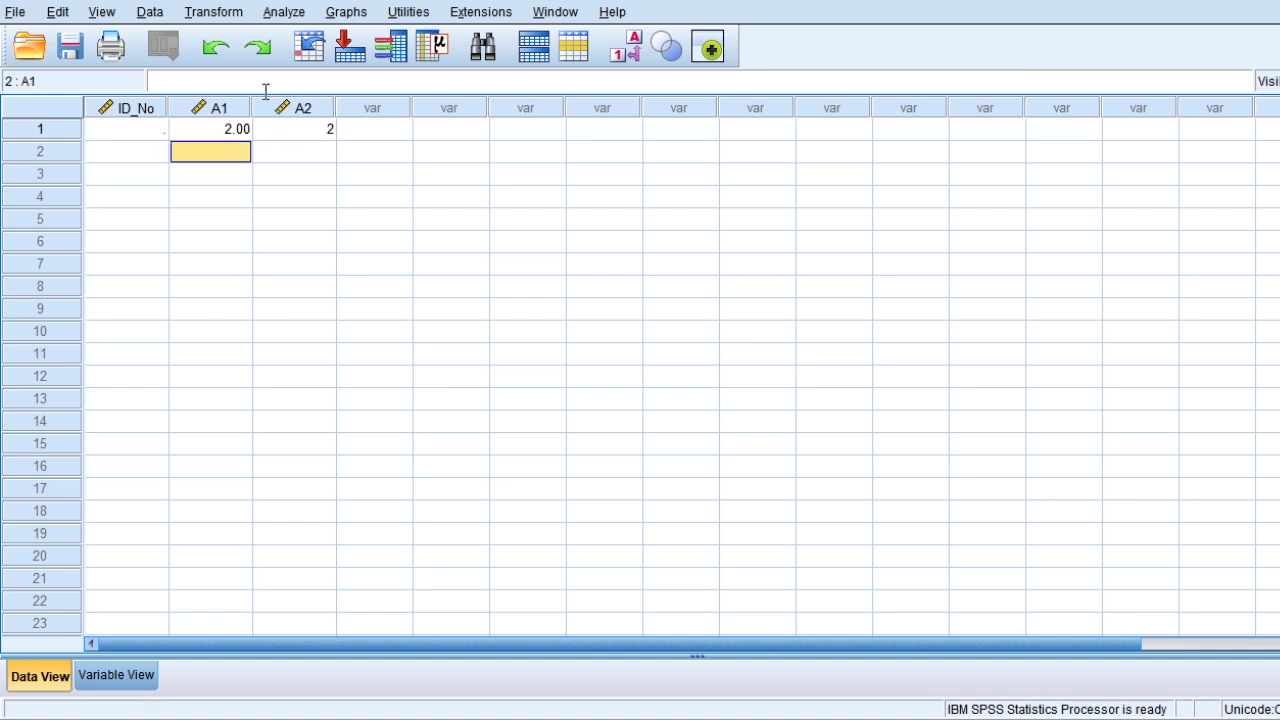
pyautogui.click(319, 128)
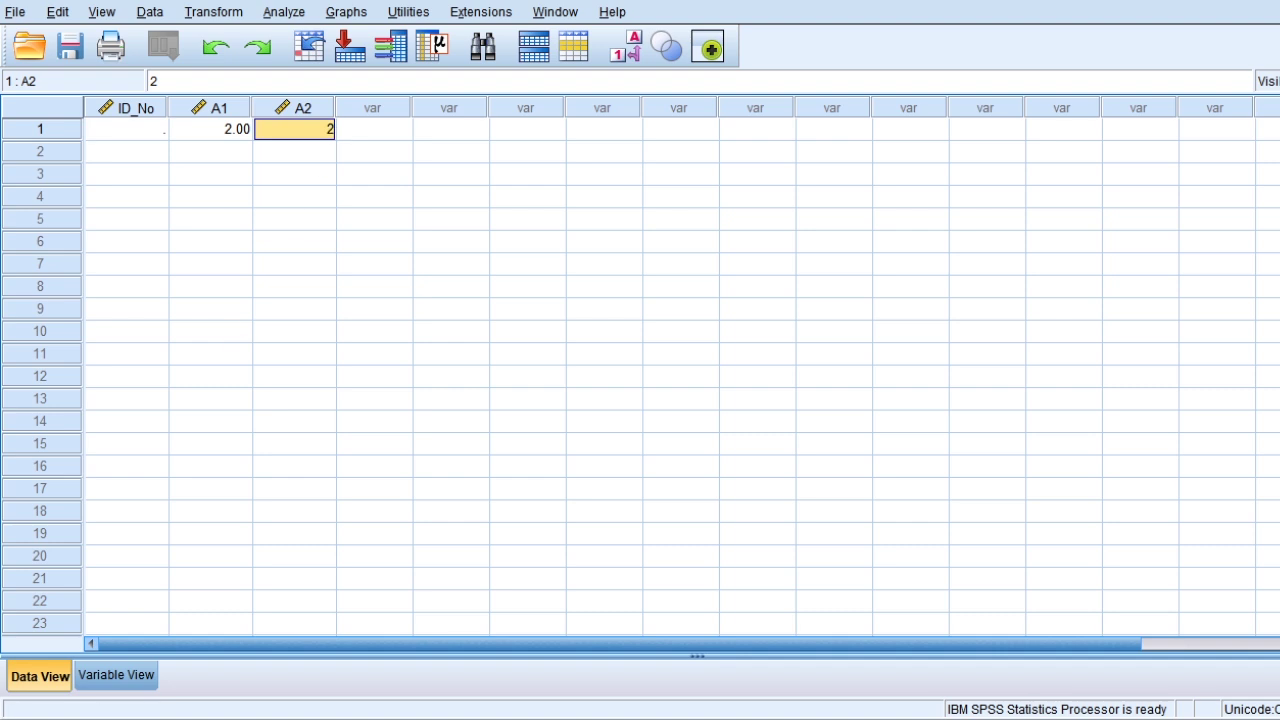
# - Set the number of decimals of the Age variable A1 to 0 in the variable definitions
pyautogui.click(116, 676)
pyautogui.click(346, 148)
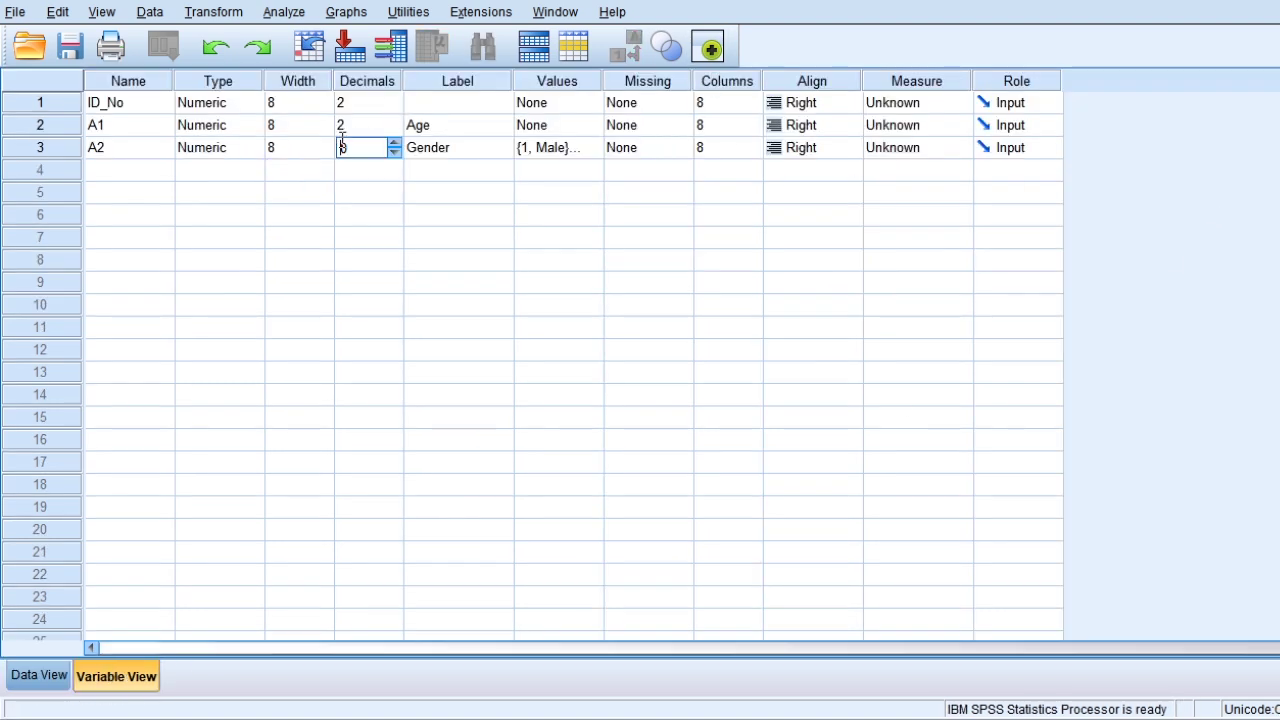
pyautogui.click(395, 130)
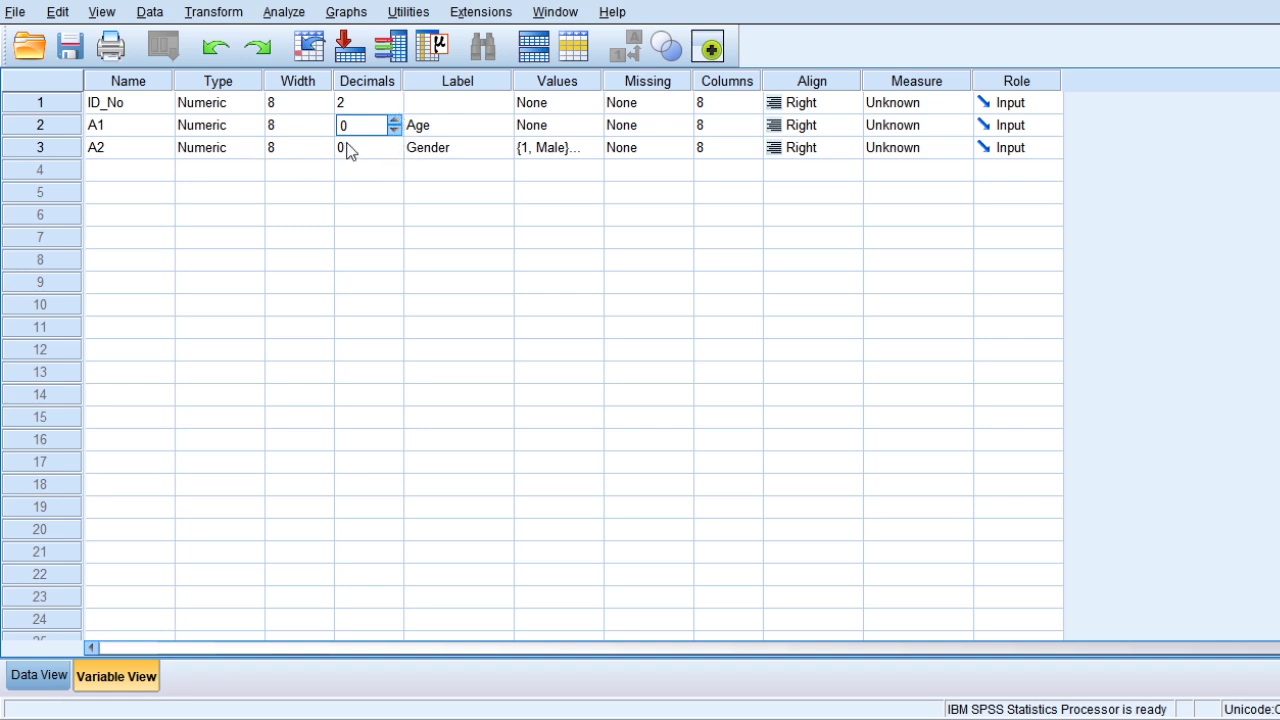
pyautogui.click(729, 147)
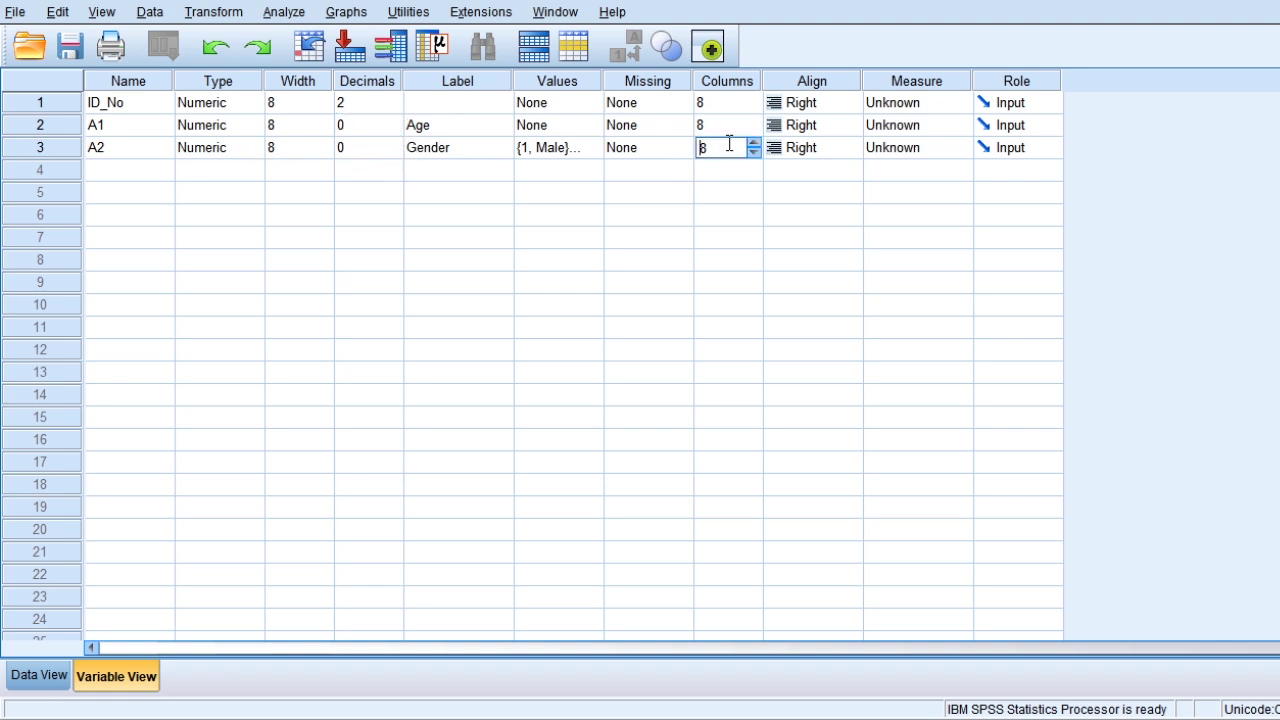
pyautogui.click(305, 147)
# - Try 222222 as the A2 value of the first case in the data sheet
pyautogui.click(40, 676)
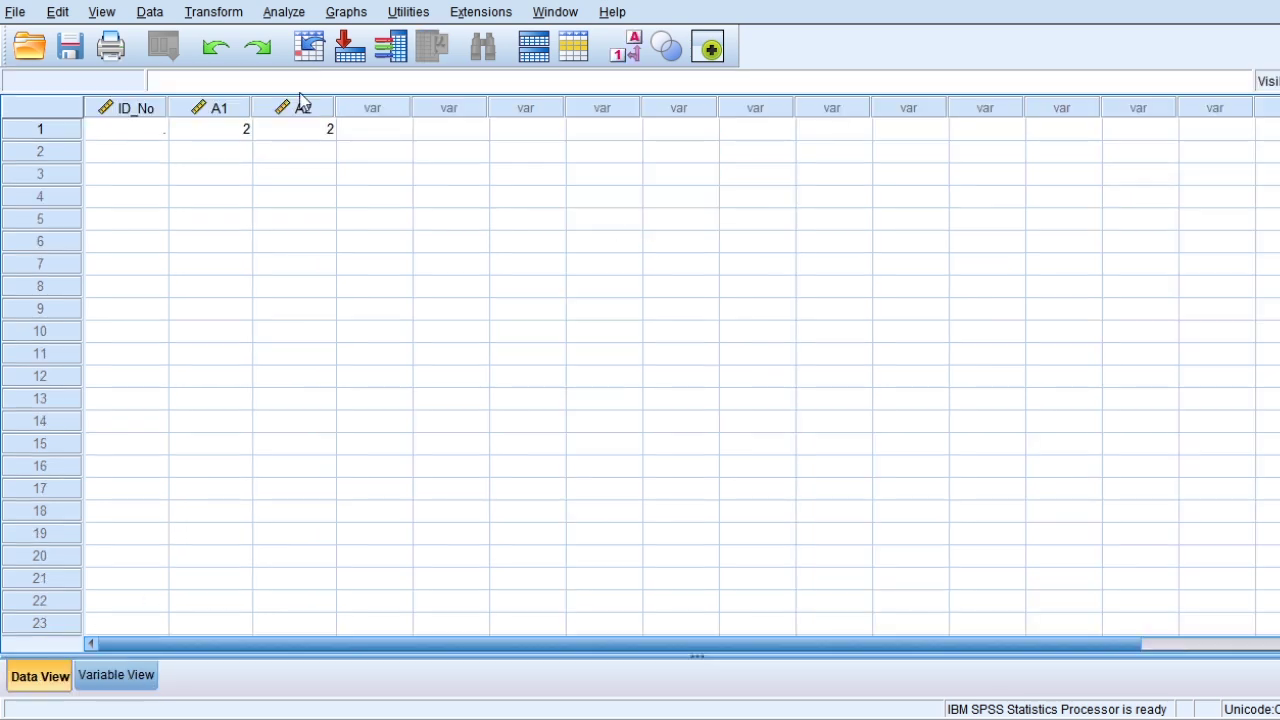
pyautogui.click(257, 135)
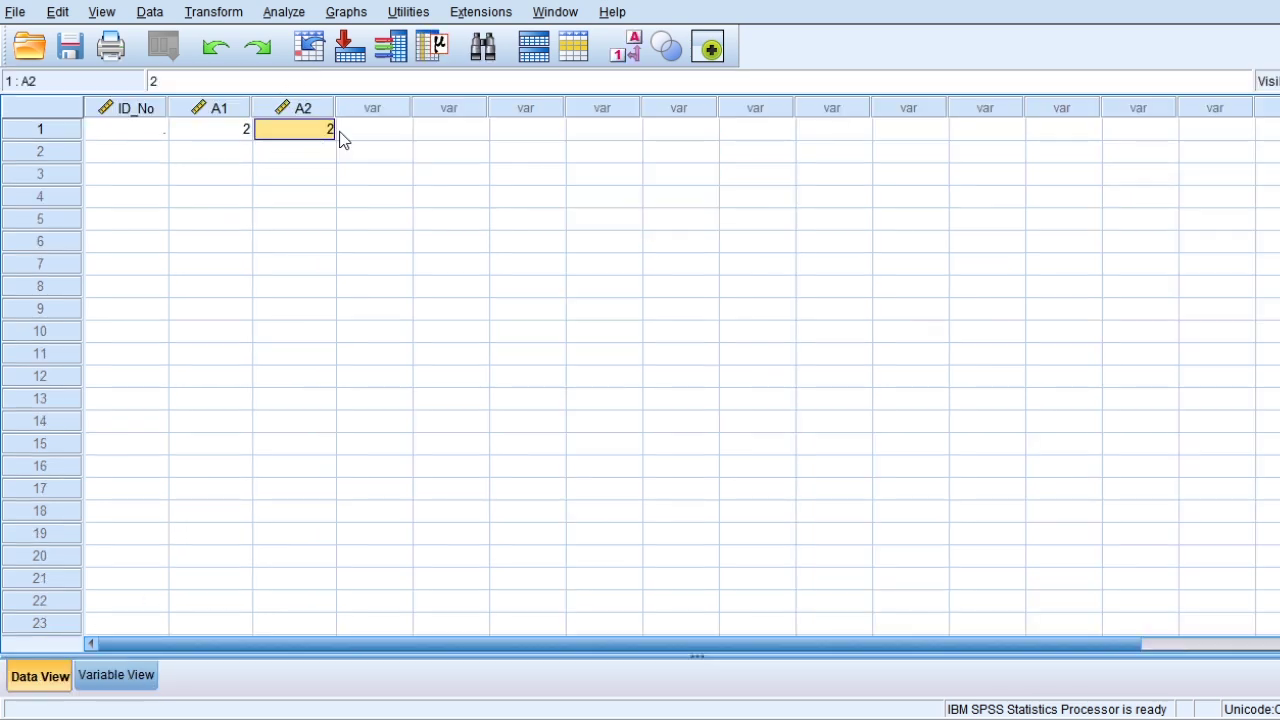
pyautogui.write('222222')
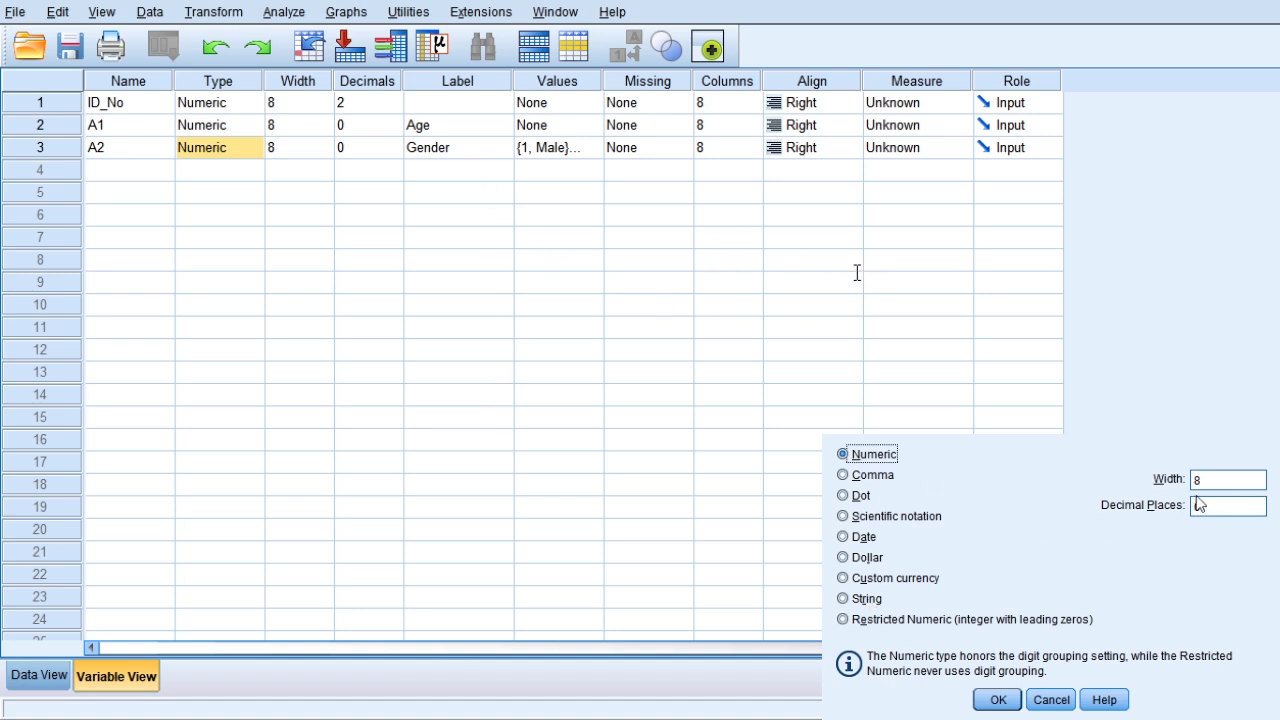
# - Keep the Numeric type for A2 and review the value labels defined for Gender
pyautogui.click(998, 700)
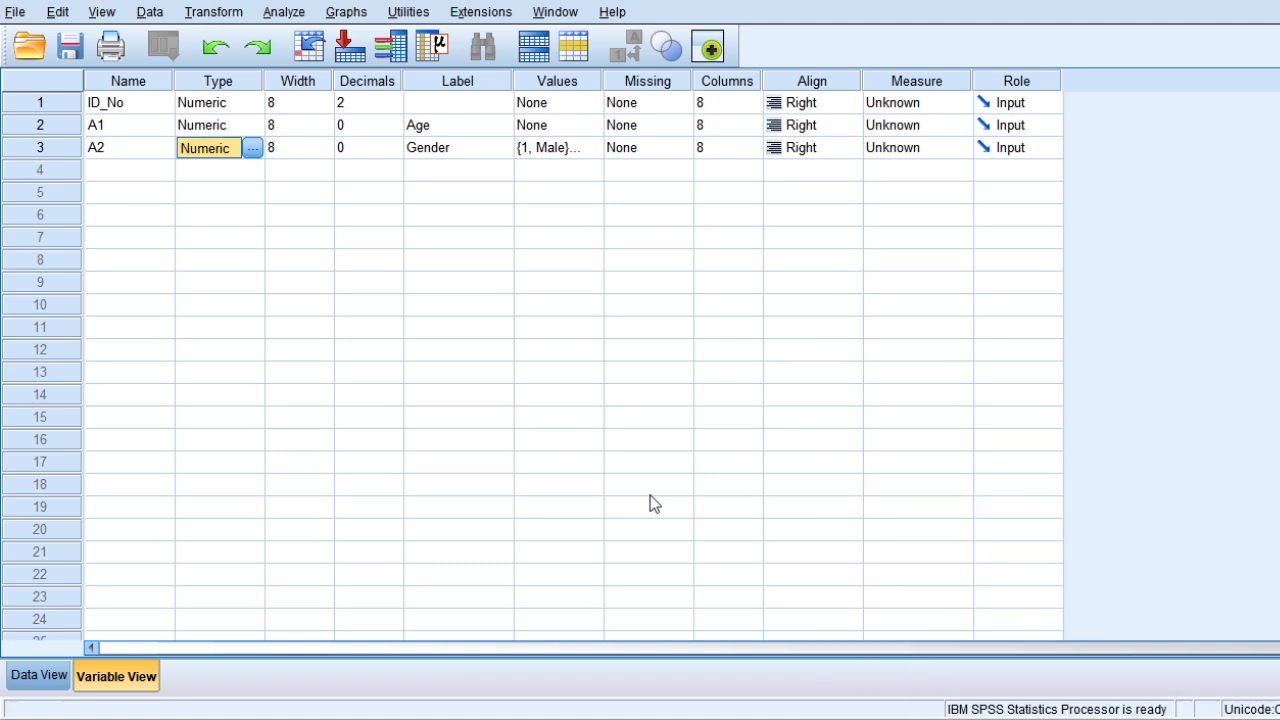
pyautogui.click(567, 148)
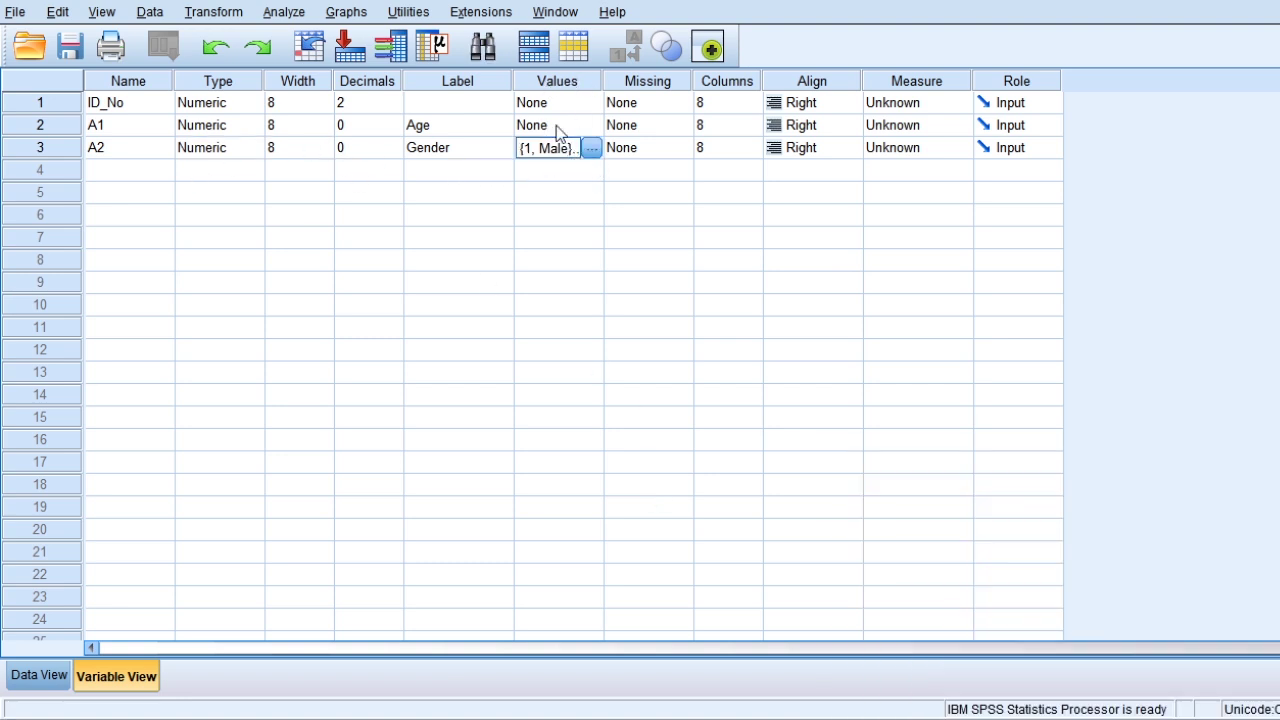
pyautogui.click(591, 148)
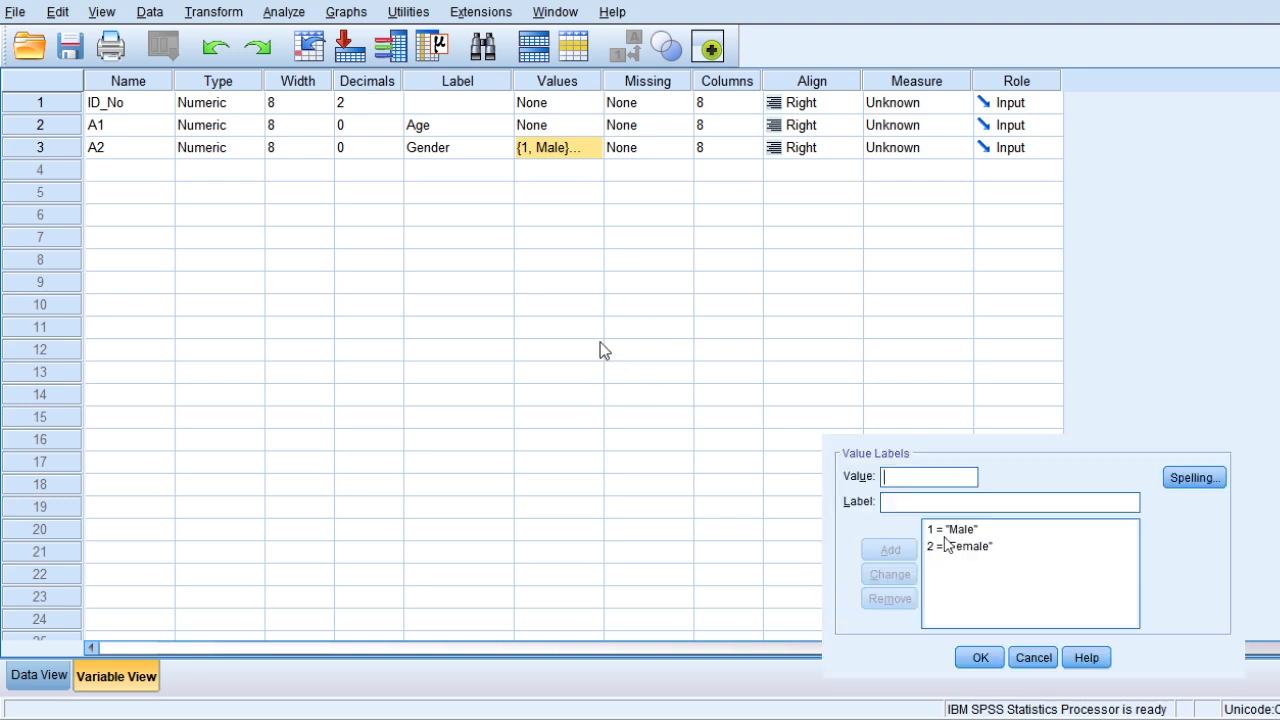
pyautogui.click(980, 658)
# - Return to the data sheet and select the A2 cell of the first case for data entry
pyautogui.click(38, 676)
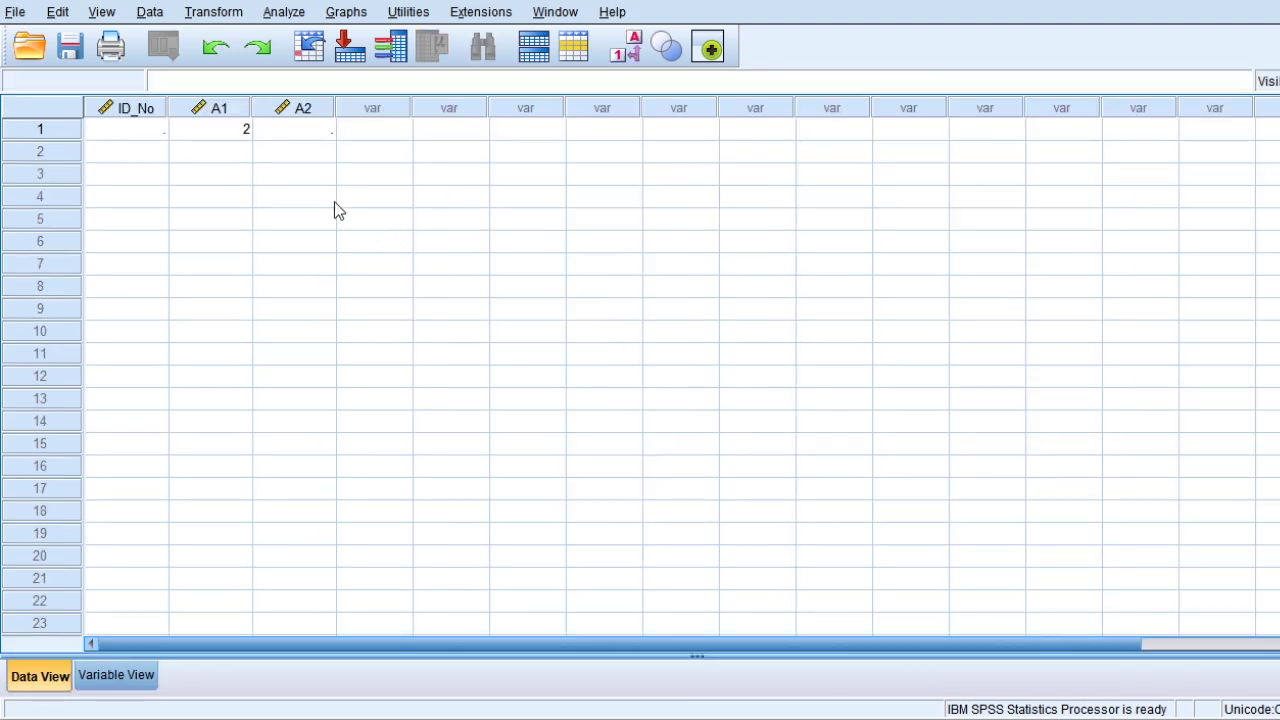
pyautogui.click(292, 152)
pyautogui.click(320, 131)
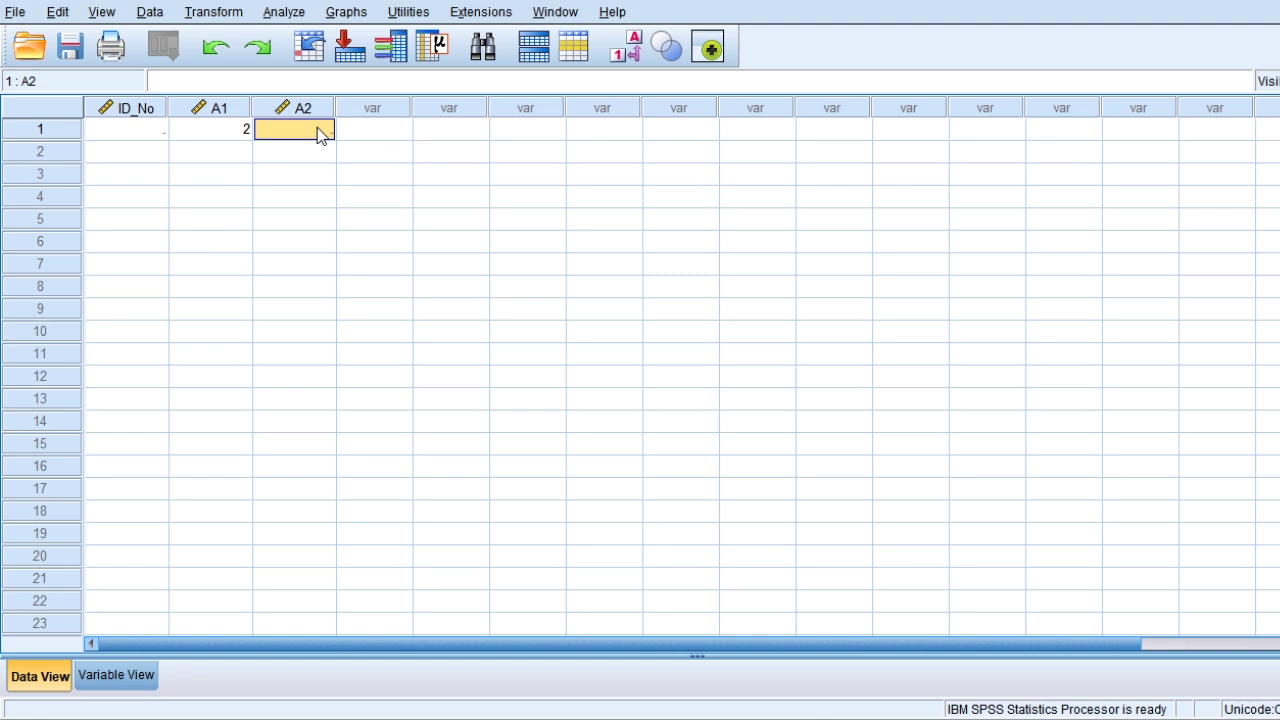